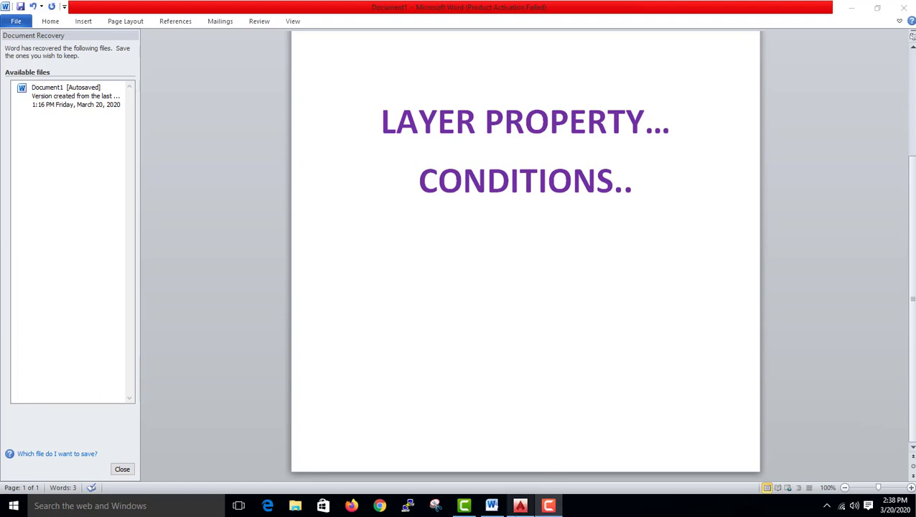
Switch from the Word title page to the AutoCAD drawing Drawing2.dwg
{"action": "left_click", "coordinate": [519, 505]}
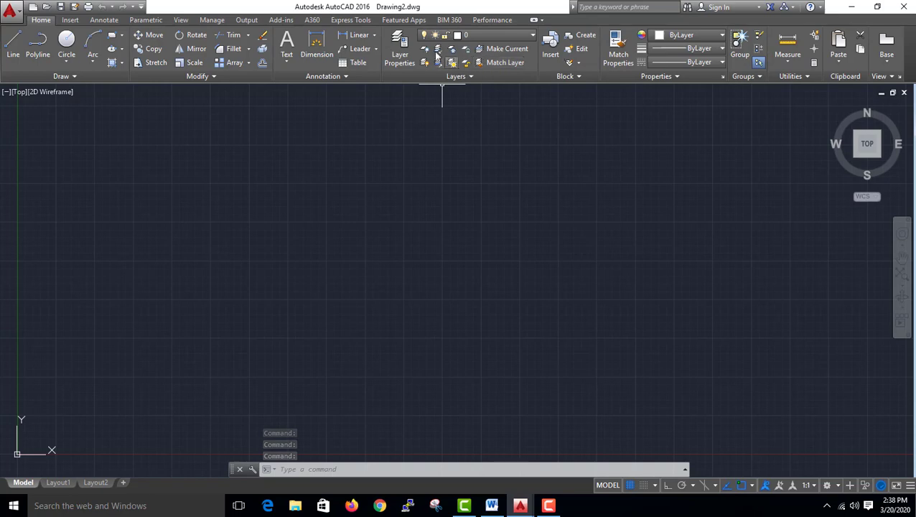
Open the Layer Properties Manager from the Home ribbon
{"action": "left_click", "coordinate": [399, 57]}
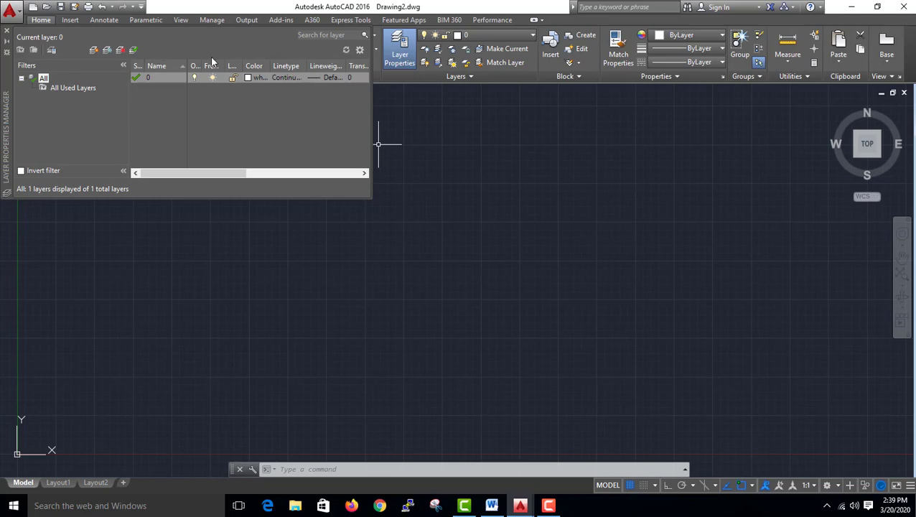
Create three new layers and rename Layer1 to OUTLINES
{"action": "left_click", "coordinate": [93, 54]}
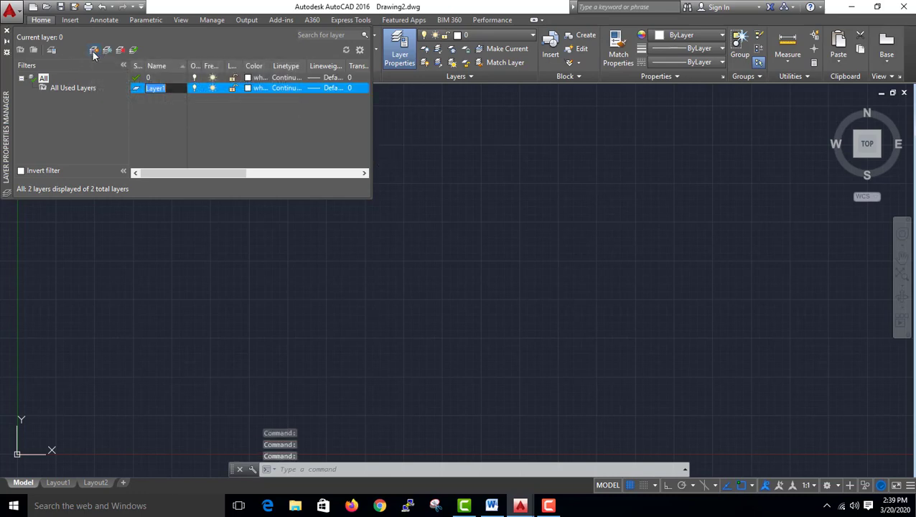
{"action": "left_click", "coordinate": [93, 54]}
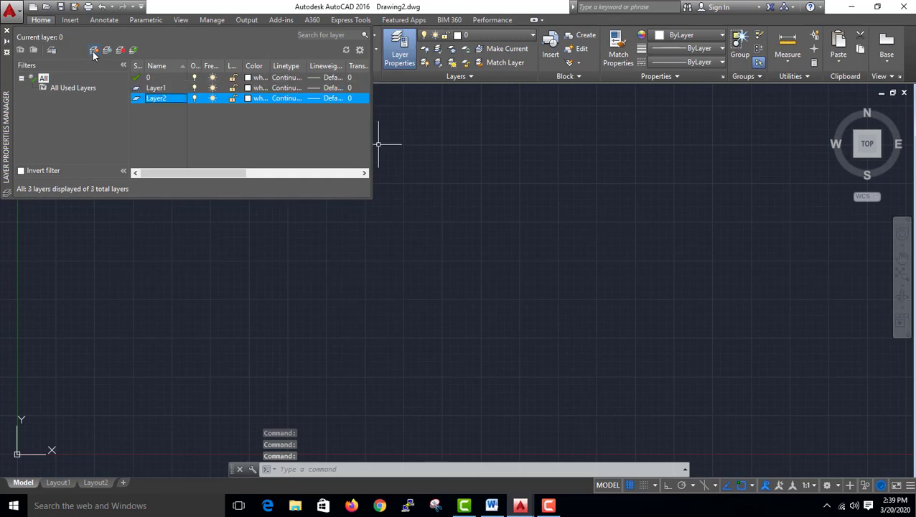
{"action": "left_click", "coordinate": [94, 54]}
{"action": "left_click", "coordinate": [169, 89]}
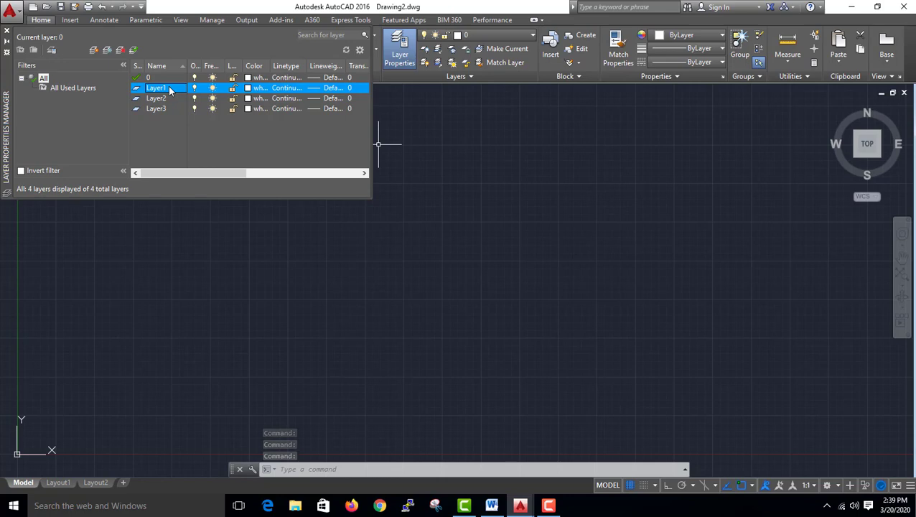
{"action": "right_click", "coordinate": [169, 88]}
{"action": "key", "text": "Escape"}
{"action": "left_click", "coordinate": [158, 87]}
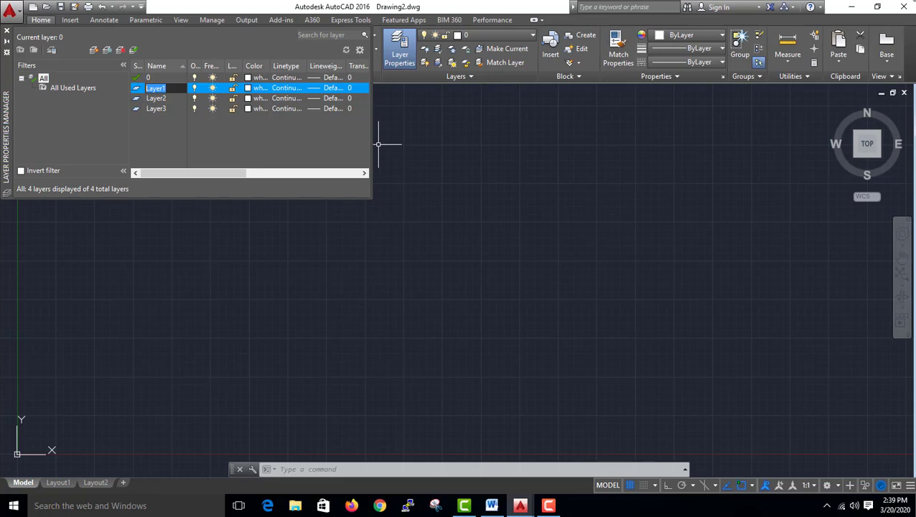
{"action": "type", "text": "0"}
Rename Layer2 to CENTER and Layer3 to HIDDEN
{"action": "double_click", "coordinate": [165, 100]}
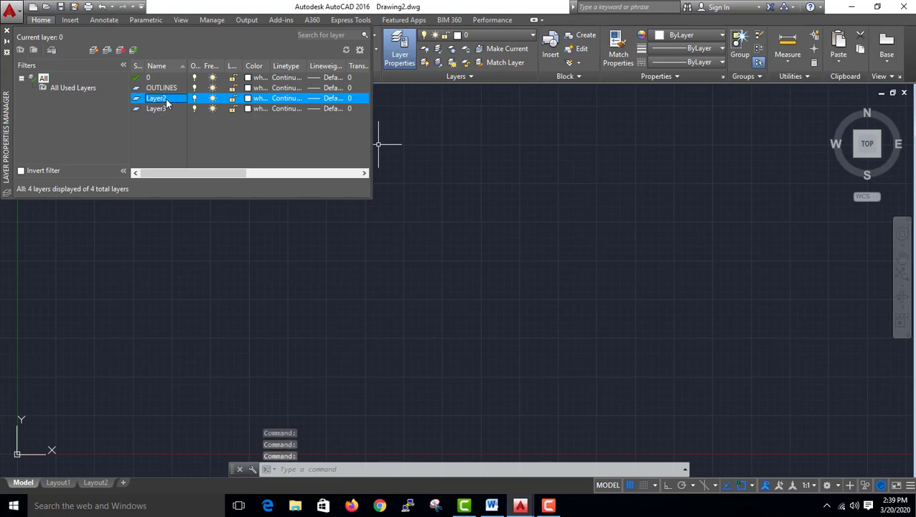
{"action": "double_click", "coordinate": [171, 102]}
{"action": "left_click", "coordinate": [162, 98]}
{"action": "right_click", "coordinate": [161, 93]}
{"action": "left_click", "coordinate": [156, 98]}
{"action": "type", "text": "CENTER"}
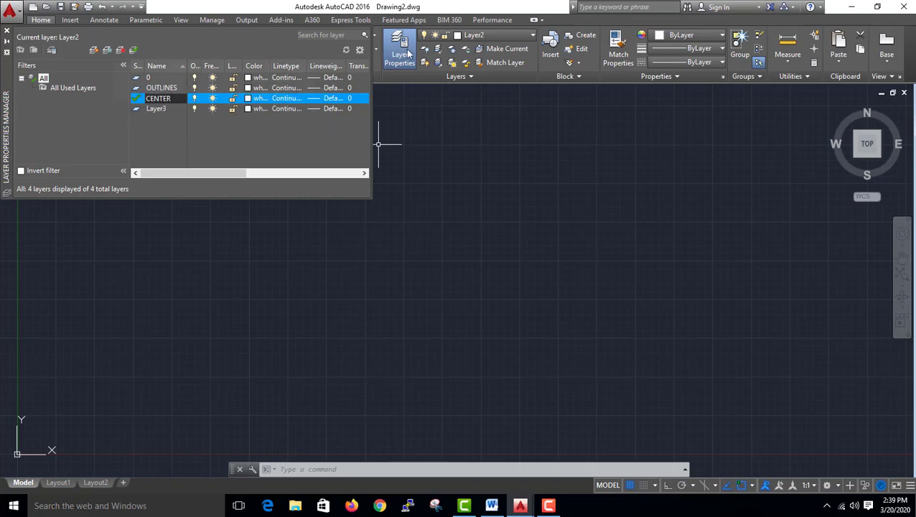
{"action": "left_click", "coordinate": [166, 108]}
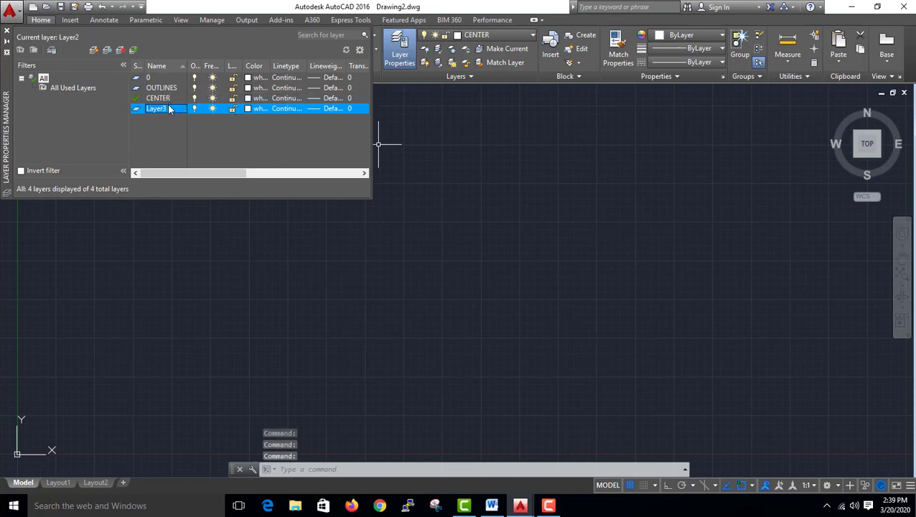
{"action": "right_click", "coordinate": [168, 108]}
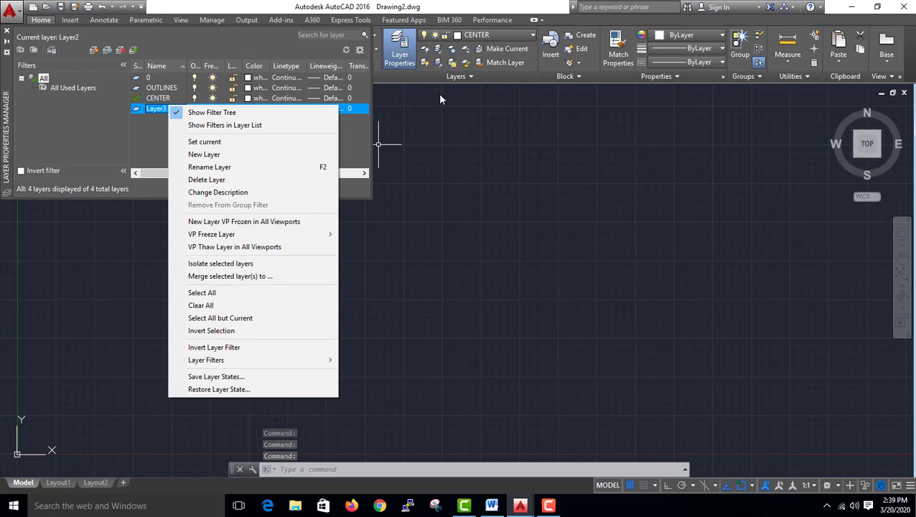
{"action": "left_click", "coordinate": [282, 113]}
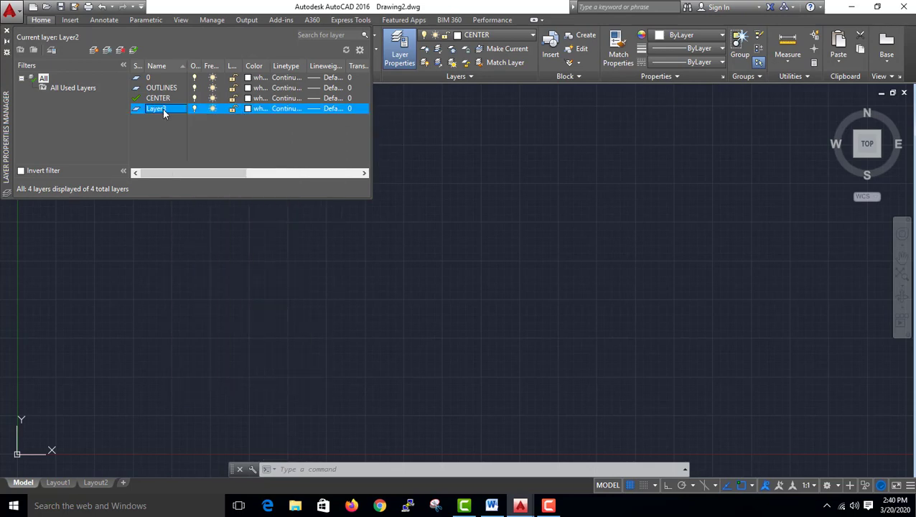
{"action": "left_click_drag", "start_coordinate": [165, 109], "coordinate": [130, 109]}
{"action": "type", "text": "HIDDEN"}
Set the OUTLINES layer colour to red
{"action": "left_click", "coordinate": [178, 90]}
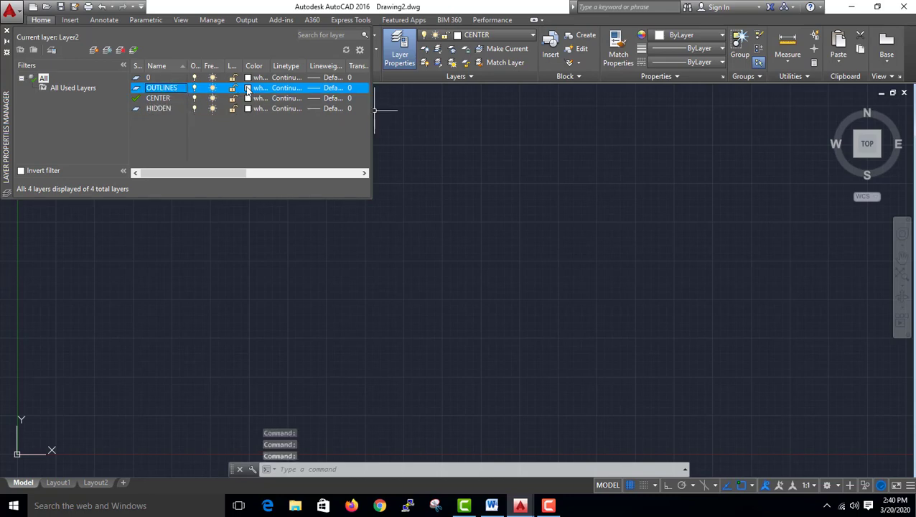
{"action": "left_click", "coordinate": [248, 87]}
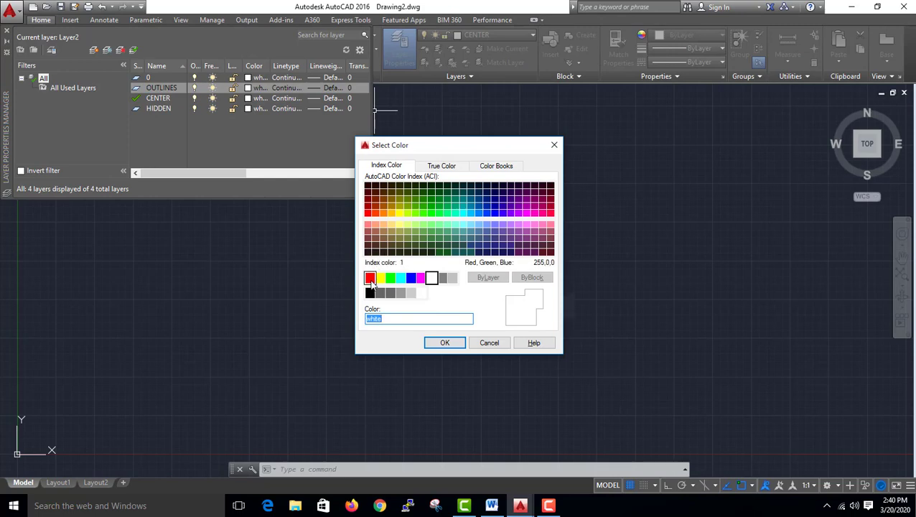
{"action": "left_click", "coordinate": [371, 279]}
{"action": "left_click", "coordinate": [442, 343]}
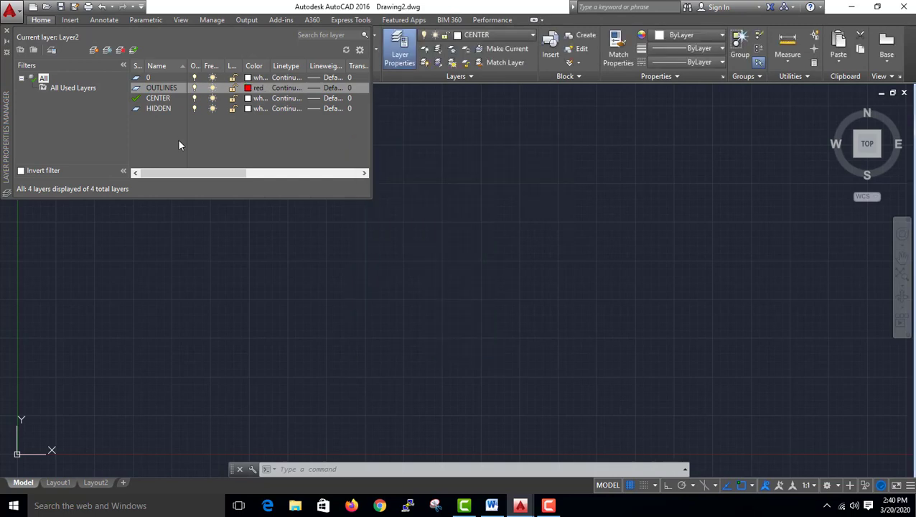
Set the CENTER layer colour to blue
{"action": "left_click", "coordinate": [248, 98]}
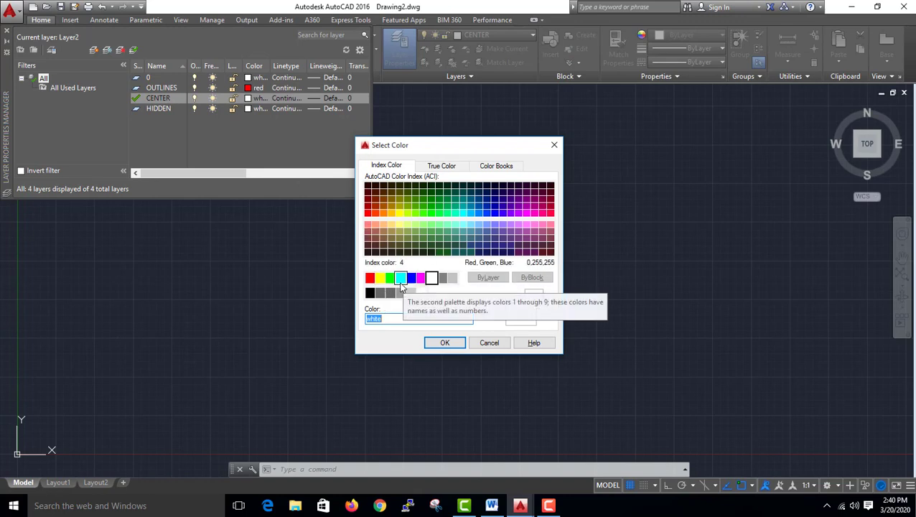
{"action": "left_click", "coordinate": [401, 279]}
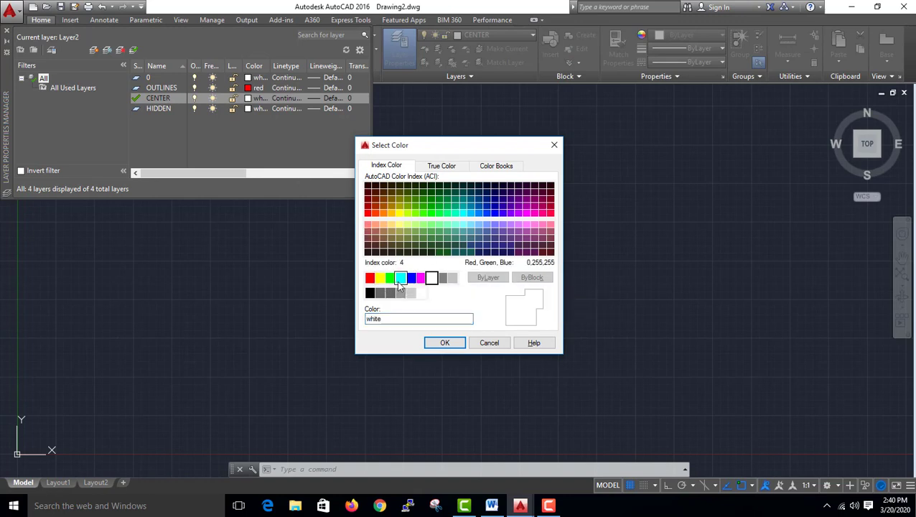
{"action": "left_click", "coordinate": [411, 278]}
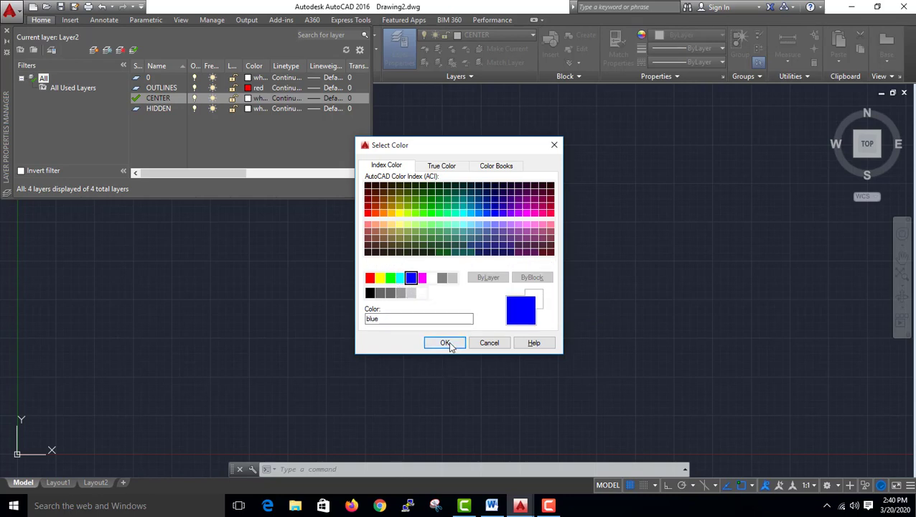
{"action": "left_click", "coordinate": [444, 342]}
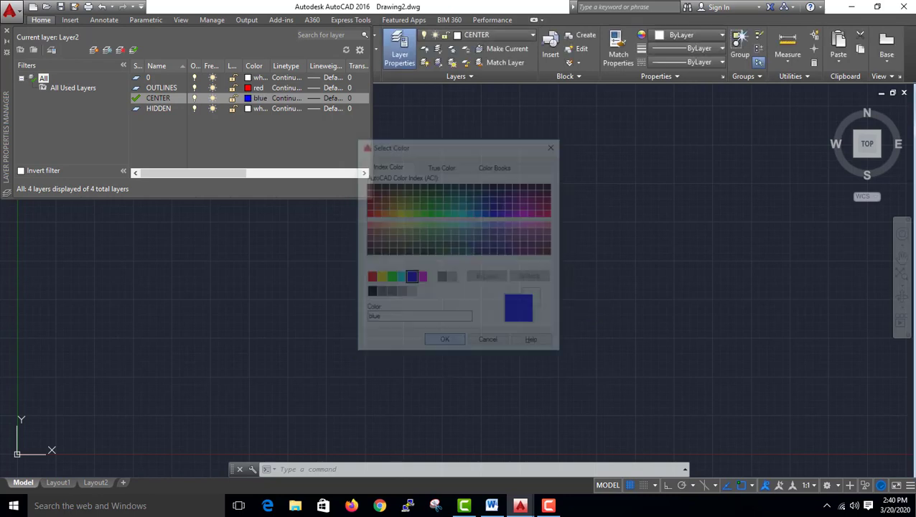
Load the CENTER linetype from acad.lin and assign it to the CENTER layer
{"action": "left_click", "coordinate": [289, 99]}
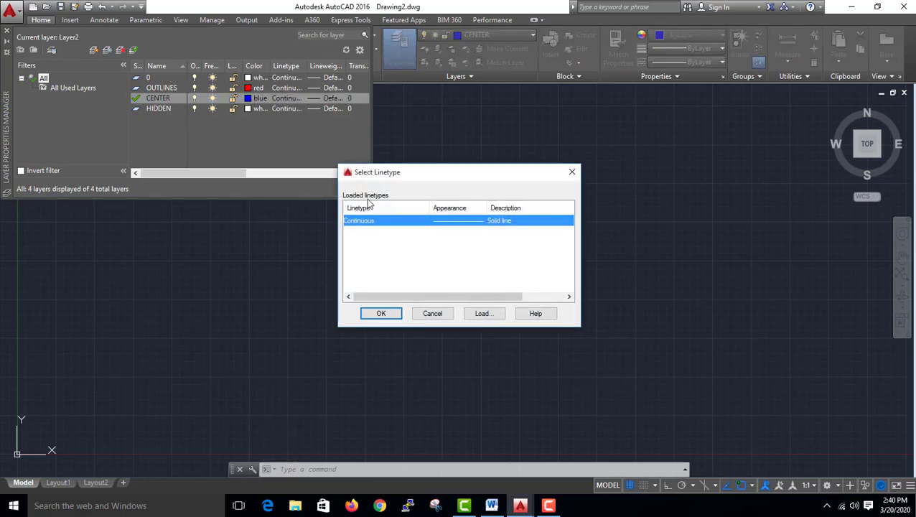
{"action": "left_click", "coordinate": [483, 314]}
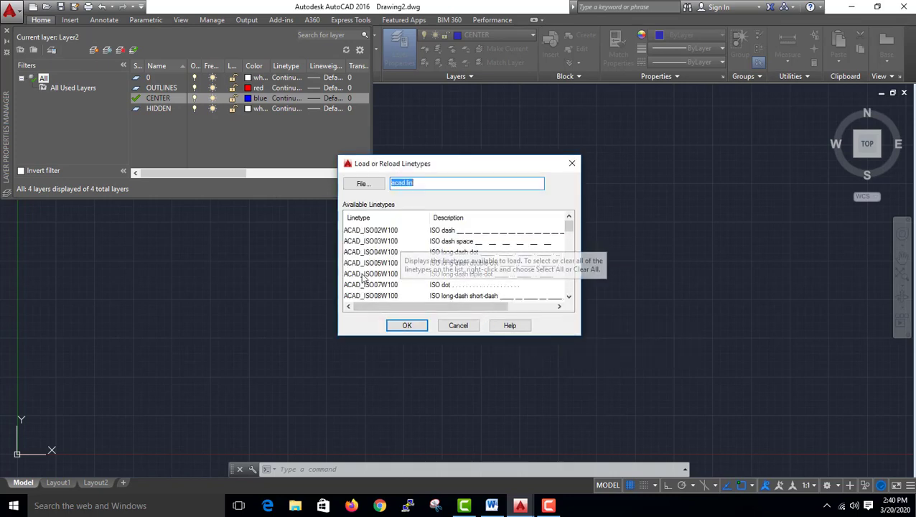
{"action": "left_click", "coordinate": [366, 273]}
{"action": "key", "text": "c"}
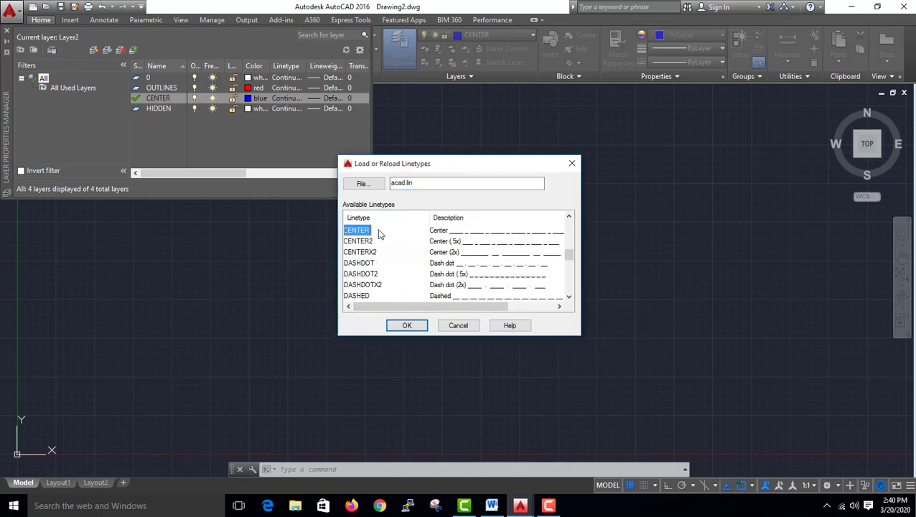
{"action": "left_click", "coordinate": [406, 325]}
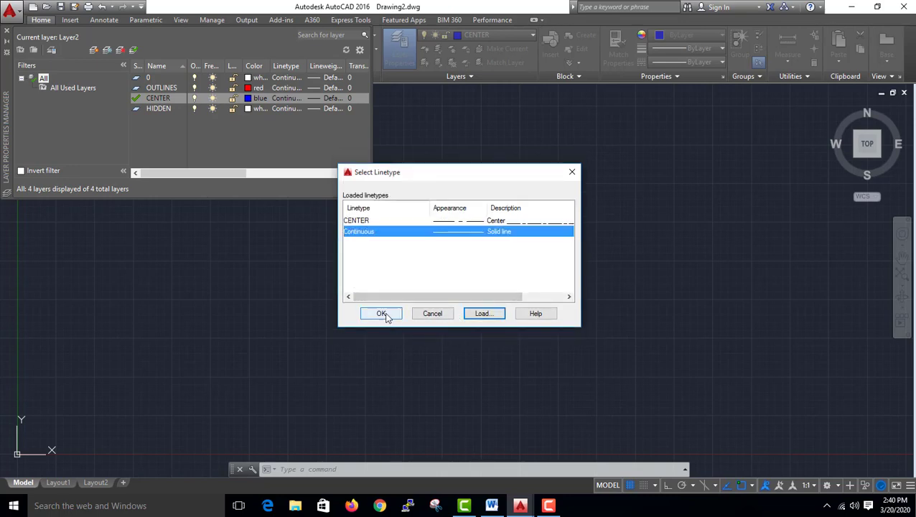
{"action": "left_click", "coordinate": [380, 313]}
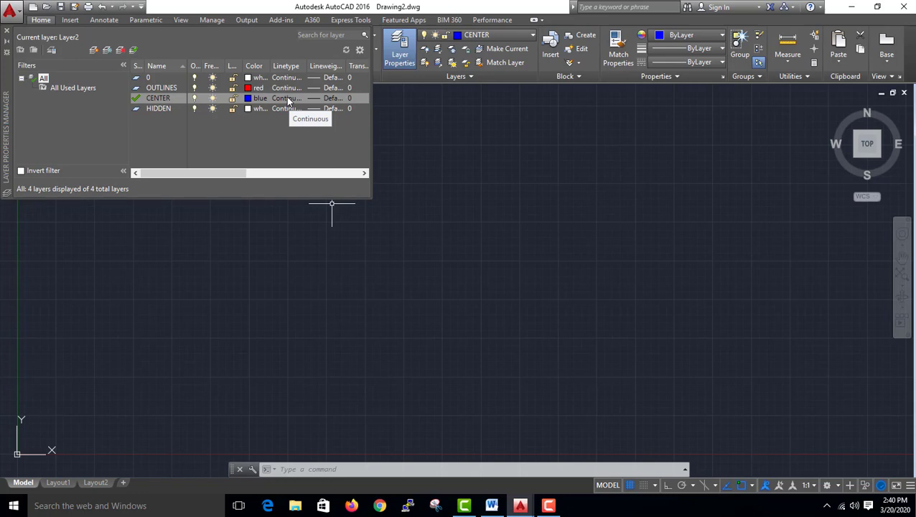
{"action": "left_click", "coordinate": [287, 97]}
{"action": "left_click", "coordinate": [385, 221]}
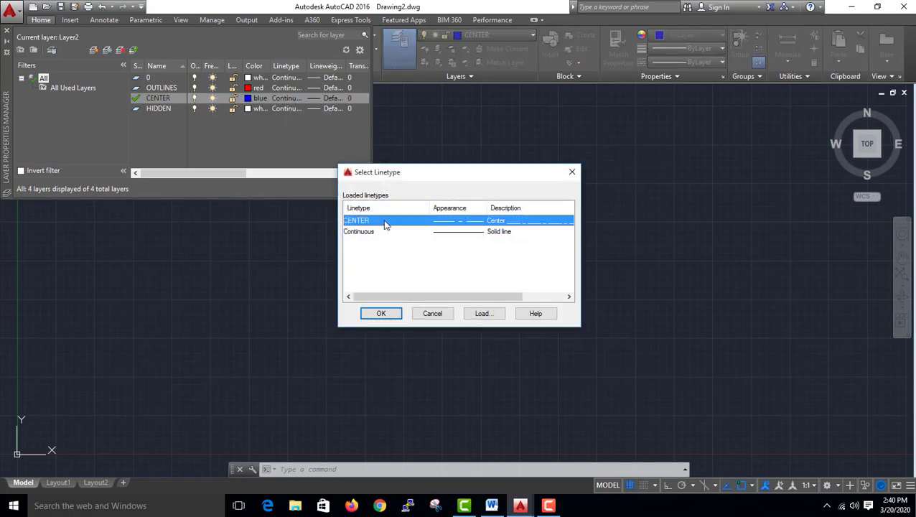
{"action": "left_click", "coordinate": [380, 314]}
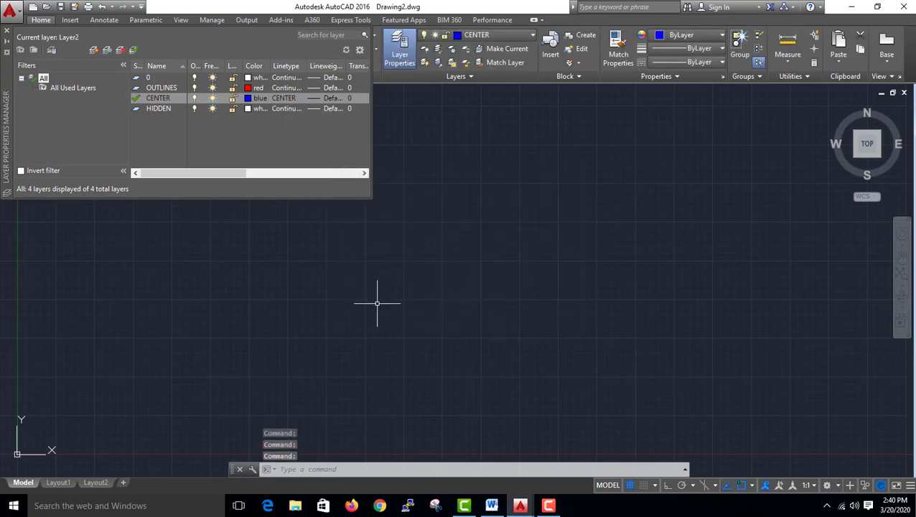
Load the HIDDEN linetype from acad.lin and assign it to the HIDDEN layer
{"action": "left_click", "coordinate": [176, 110]}
{"action": "left_click", "coordinate": [283, 109]}
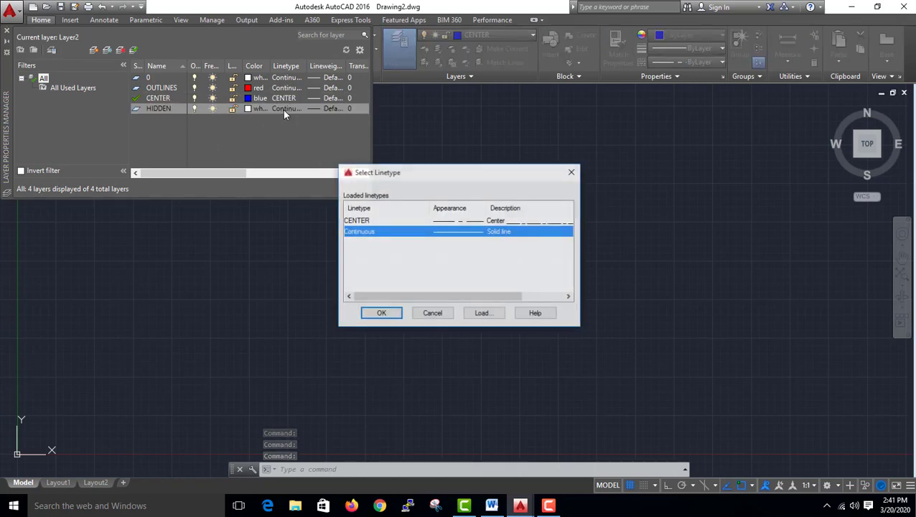
{"action": "left_click", "coordinate": [479, 313]}
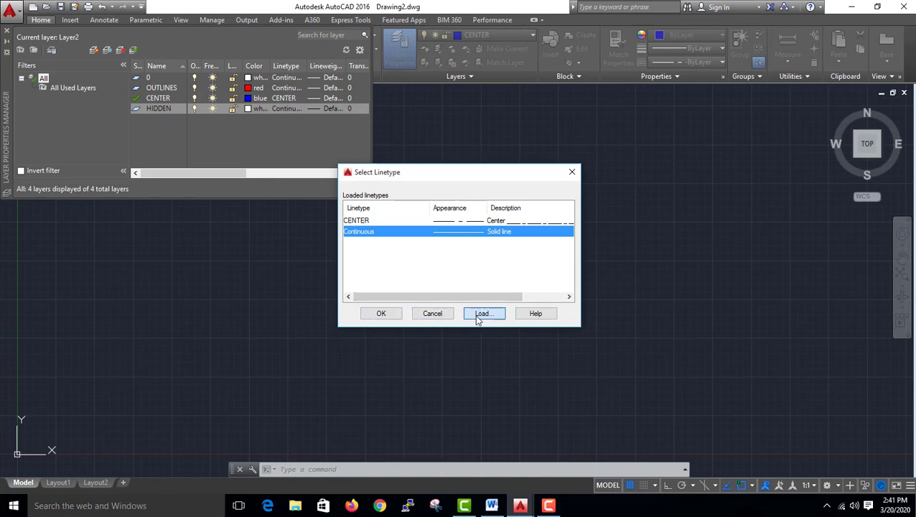
{"action": "left_click", "coordinate": [394, 264]}
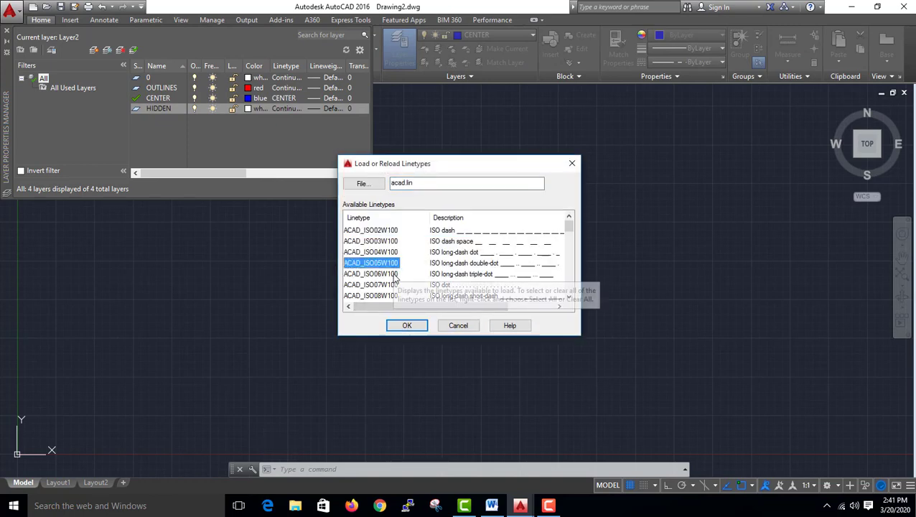
{"action": "key", "text": "h"}
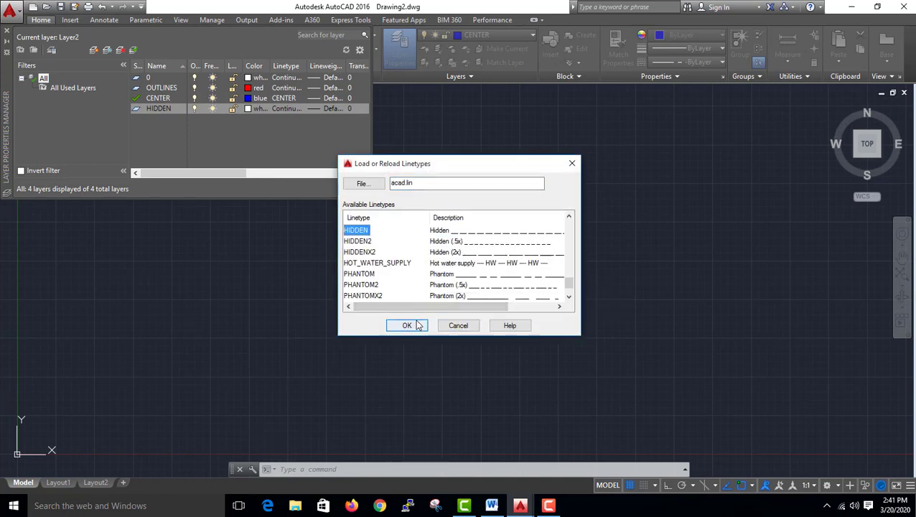
{"action": "left_click", "coordinate": [406, 325]}
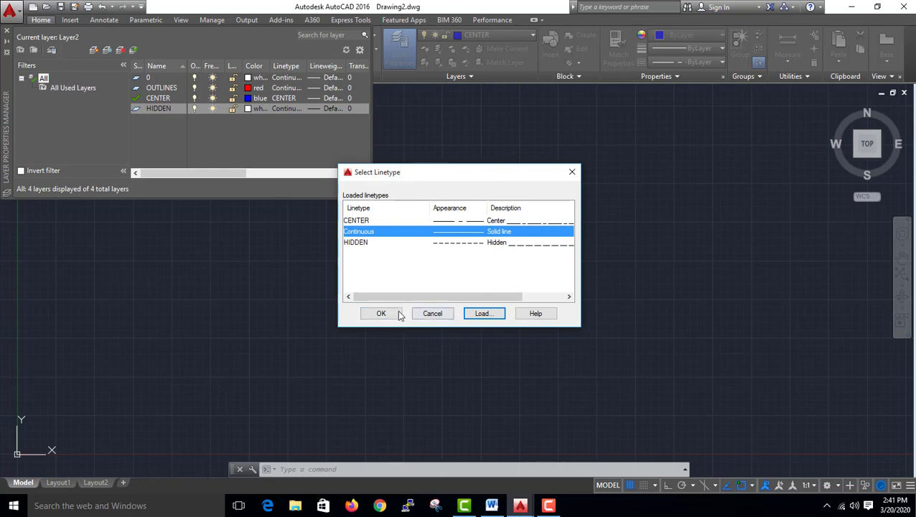
{"action": "left_click", "coordinate": [382, 244]}
{"action": "left_click", "coordinate": [382, 316]}
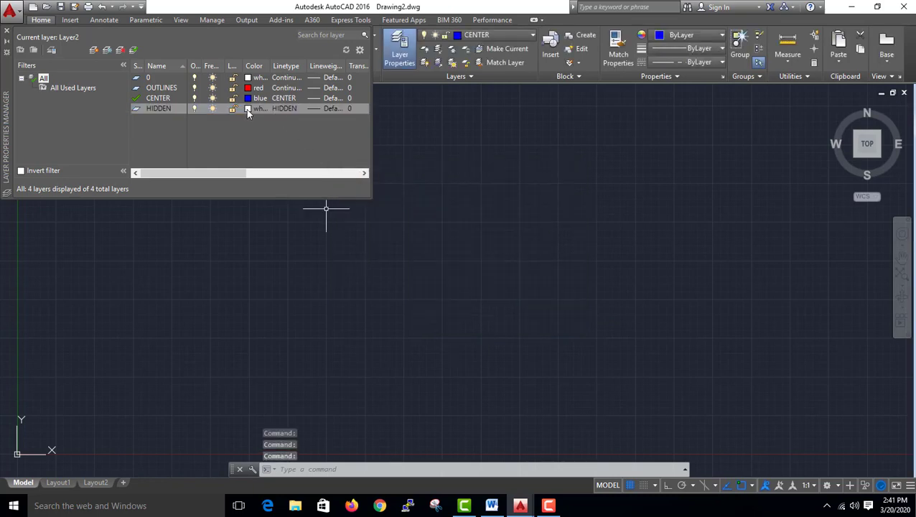
Pick green for the HIDDEN layer in the Select Color dialog
{"action": "left_click", "coordinate": [248, 108]}
{"action": "left_click", "coordinate": [390, 277]}
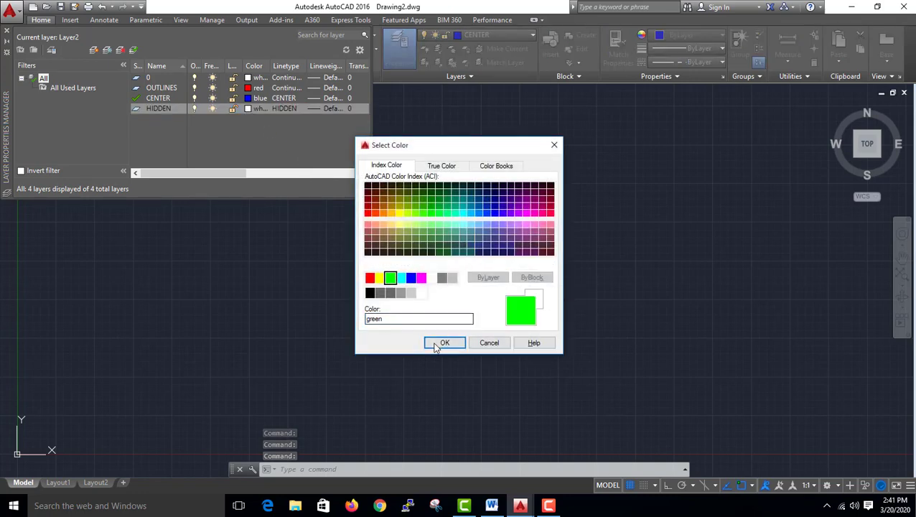
{"action": "left_click", "coordinate": [439, 343]}
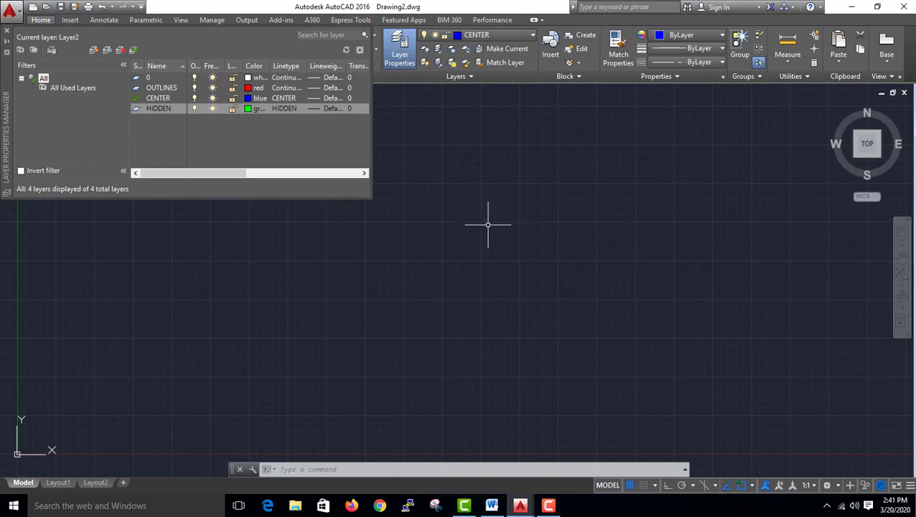
{"action": "left_click", "coordinate": [472, 469]}
{"action": "type", "text": "L"}
{"action": "left_click", "coordinate": [282, 469]}
Draw a vertical centre line with the L command and Ortho turned on
{"action": "type", "text": "l"}
{"action": "key", "text": "Return"}
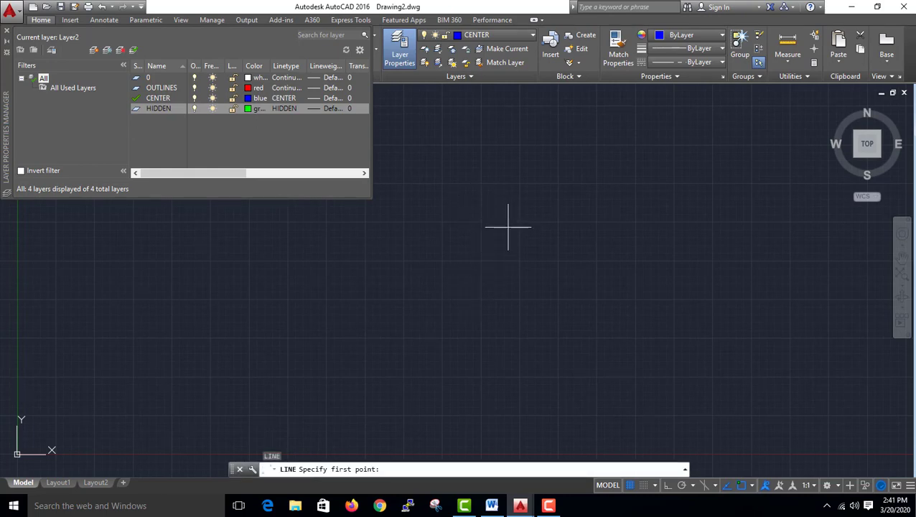
{"action": "left_click", "coordinate": [566, 150]}
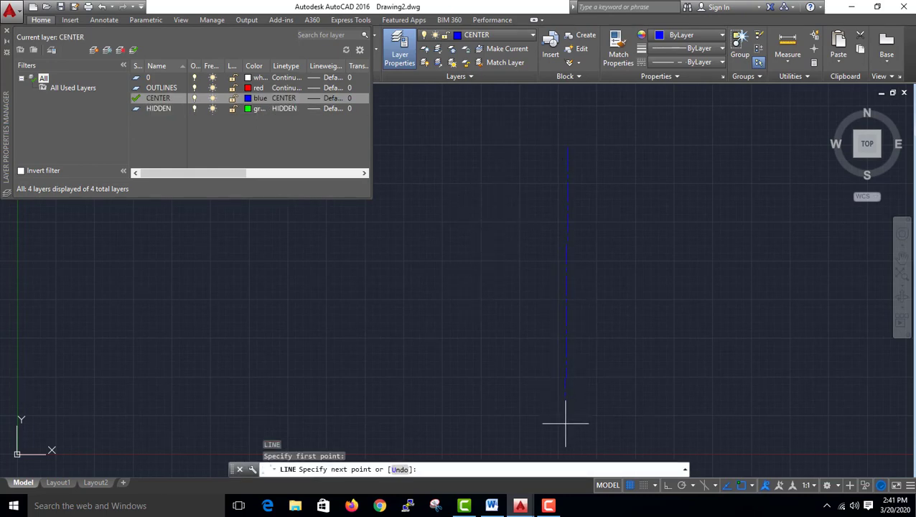
{"action": "key", "text": "F8"}
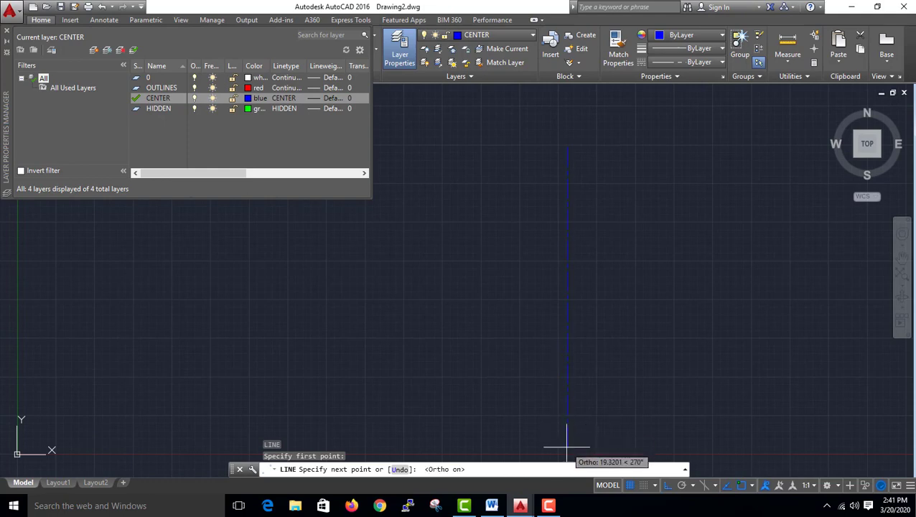
{"action": "left_click", "coordinate": [569, 442]}
{"action": "key", "text": "Return"}
Draw a horizontal centre line crossing the vertical one
{"action": "type", "text": "l"}
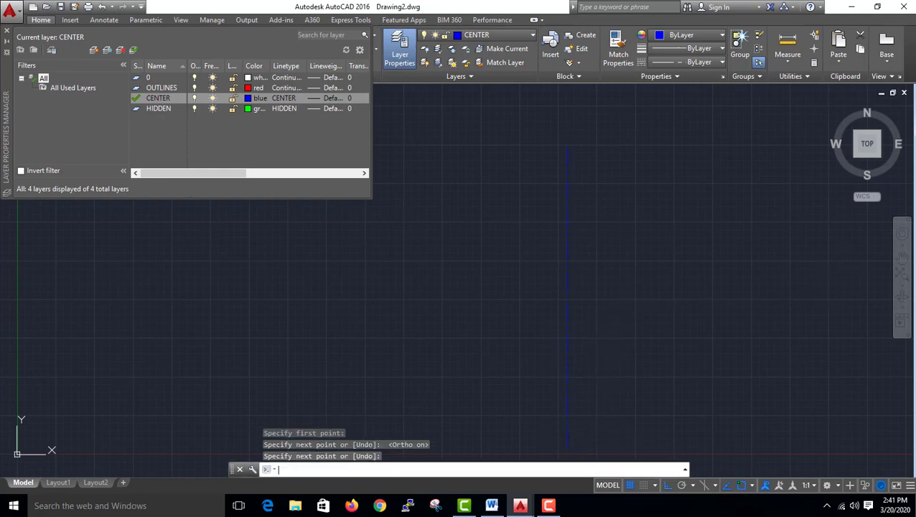
{"action": "key", "text": "Return"}
{"action": "left_click", "coordinate": [772, 291]}
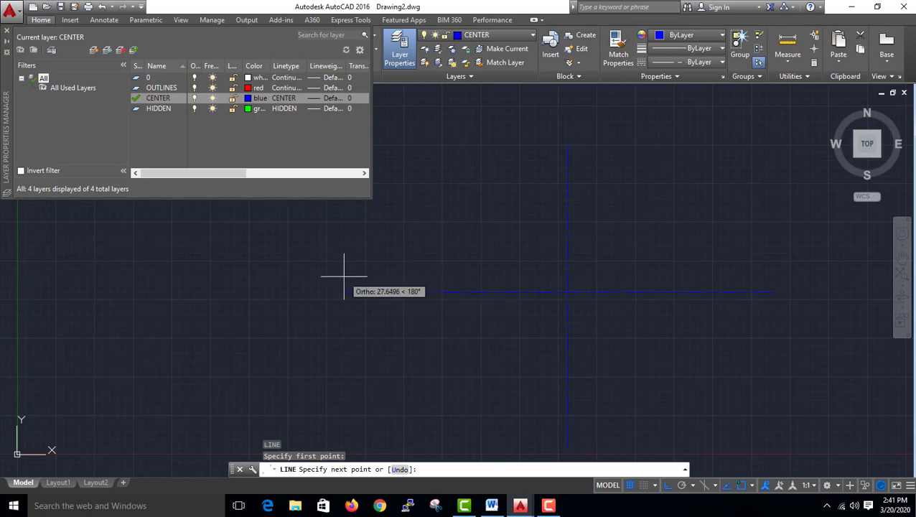
{"action": "left_click", "coordinate": [366, 277]}
{"action": "key", "text": "Return"}
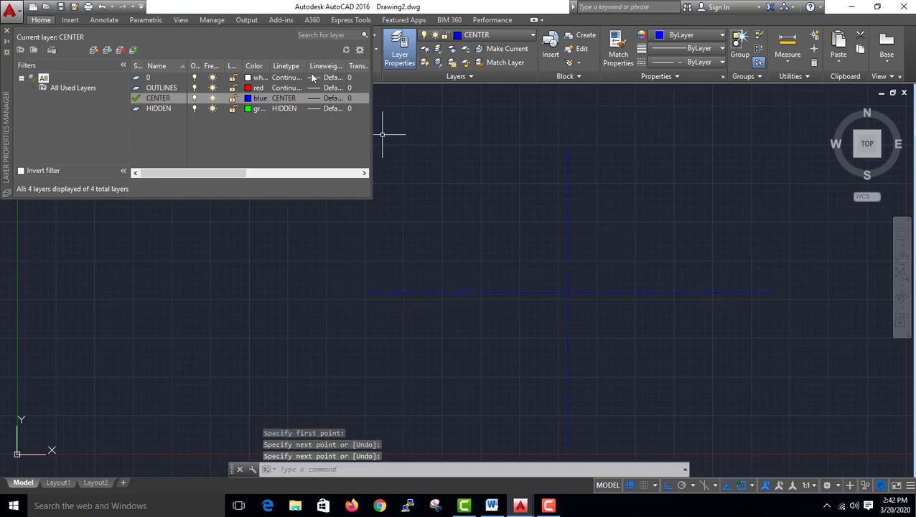
{"action": "left_click", "coordinate": [172, 86]}
Make OUTLINES current and draw a red circle centred on the centre-line intersection
{"action": "left_click", "coordinate": [135, 48]}
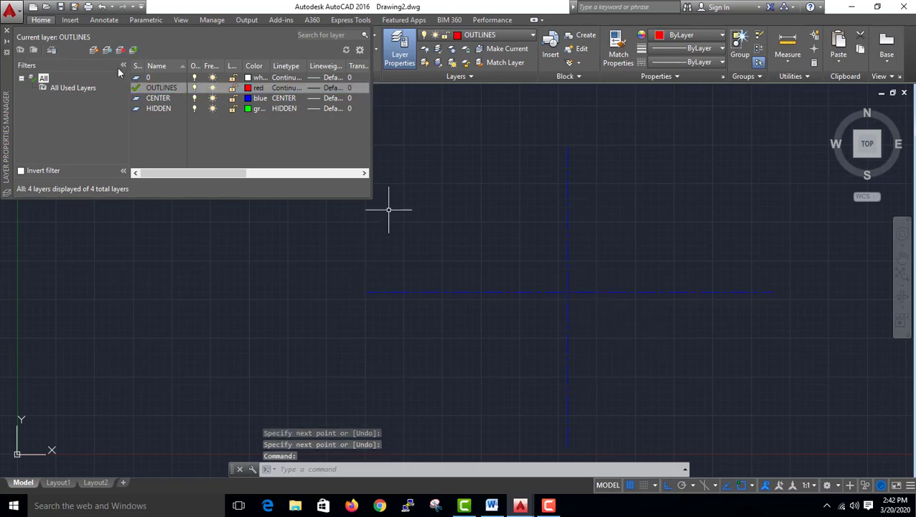
{"action": "type", "text": "c"}
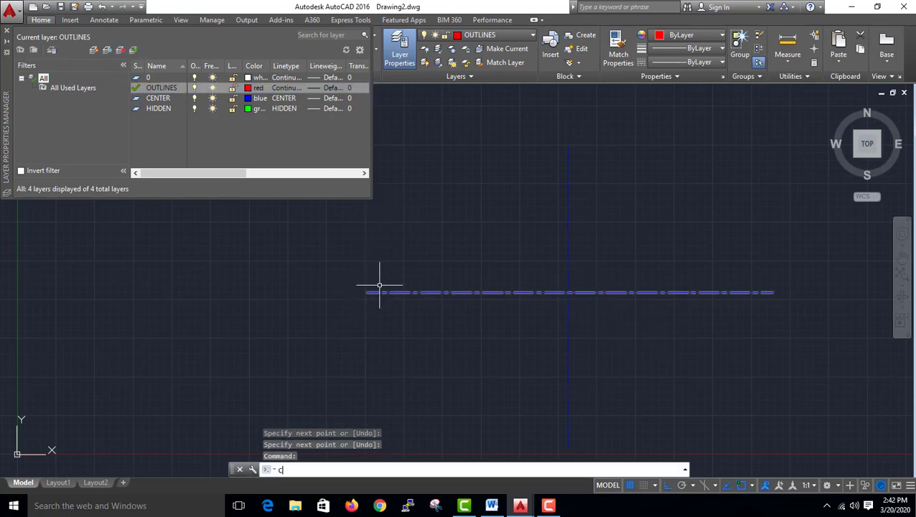
{"action": "key", "text": "Return"}
{"action": "left_click", "coordinate": [567, 292]}
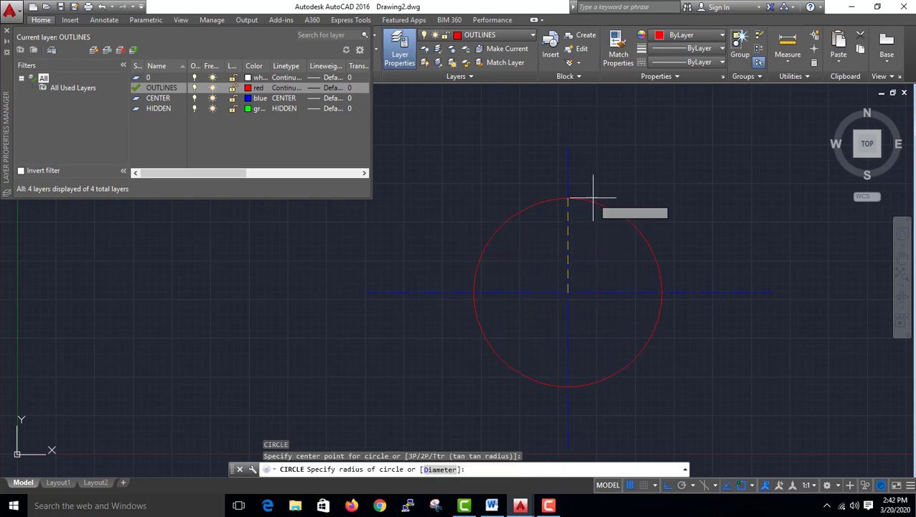
{"action": "left_click", "coordinate": [593, 192]}
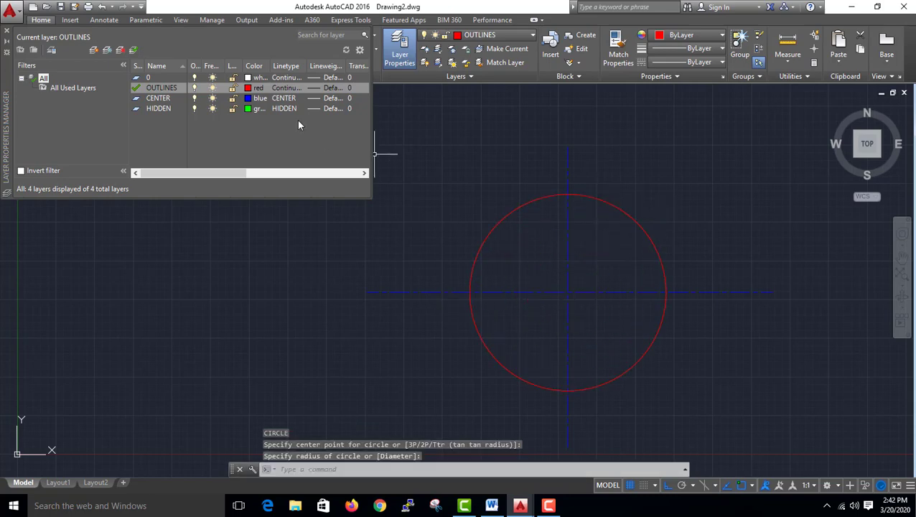
Make HIDDEN the current layer
{"action": "left_click", "coordinate": [169, 109]}
{"action": "left_click", "coordinate": [134, 50]}
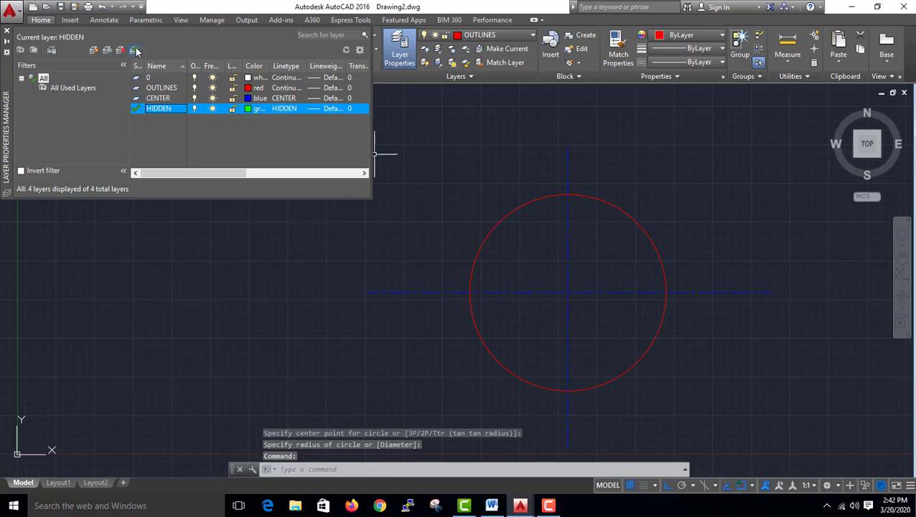
{"action": "left_click", "coordinate": [171, 102]}
Add a new layer copying CENTER's settings and name it C
{"action": "key", "text": "alt+n"}
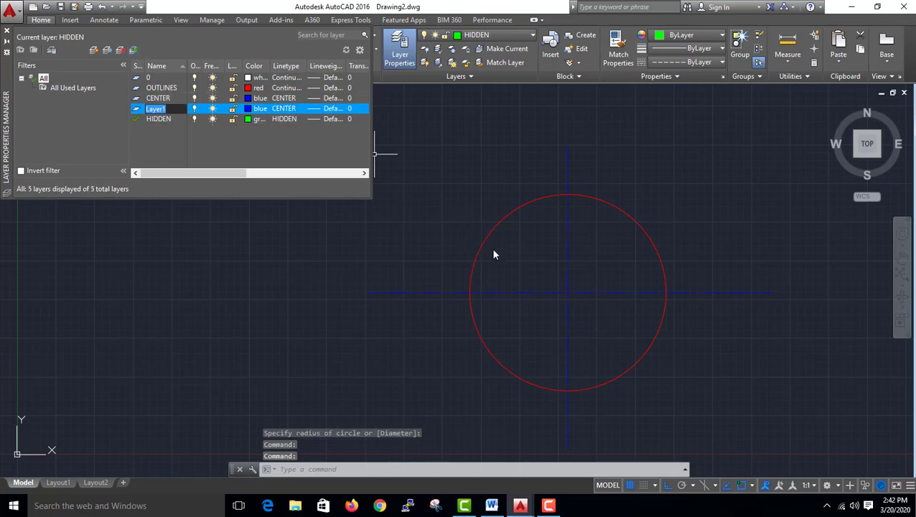
{"action": "type", "text": "C"}
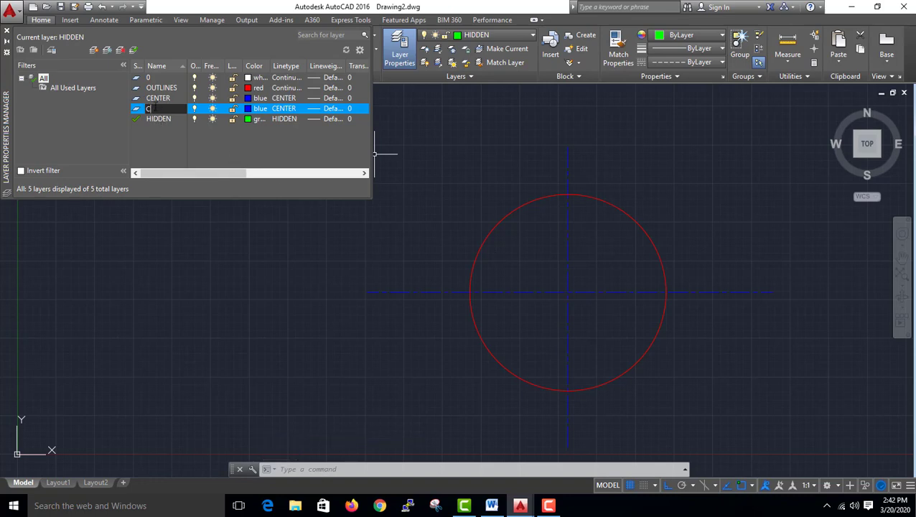
{"action": "left_click", "coordinate": [170, 120]}
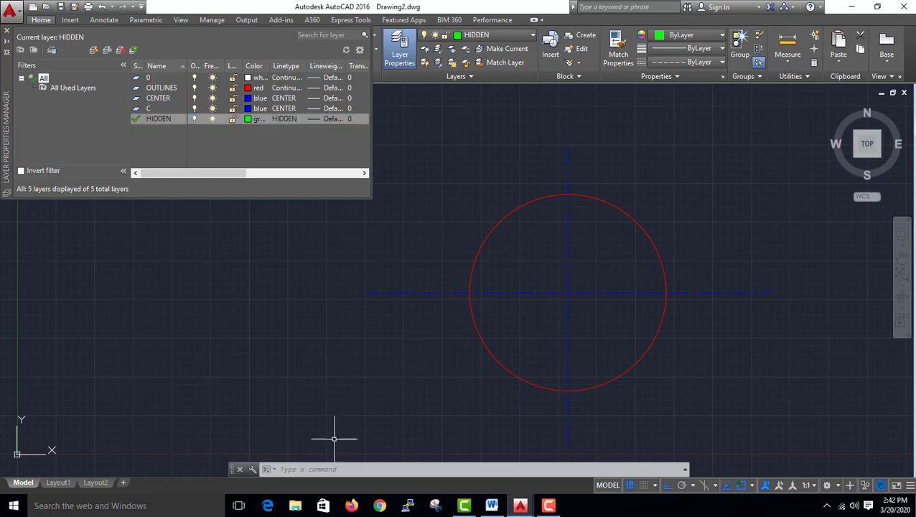
Draw small dashed circles centred on the red circle's rim at upper left, upper right, lower right and lower left
{"action": "left_click", "coordinate": [321, 468]}
{"action": "type", "text": "c"}
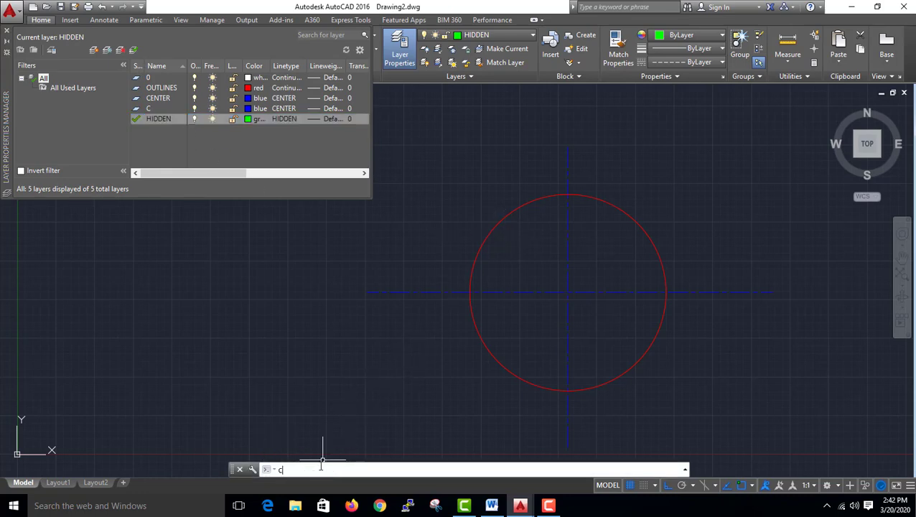
{"action": "key", "text": "Return"}
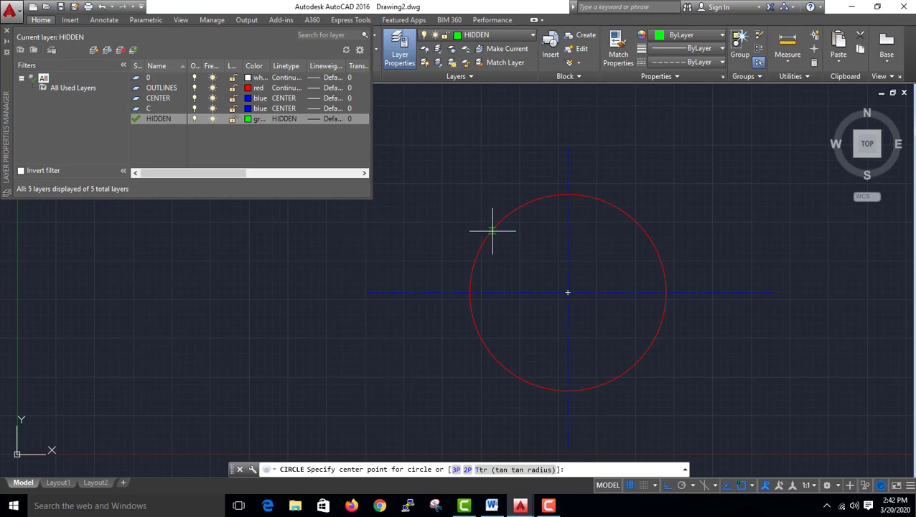
{"action": "left_click", "coordinate": [493, 228]}
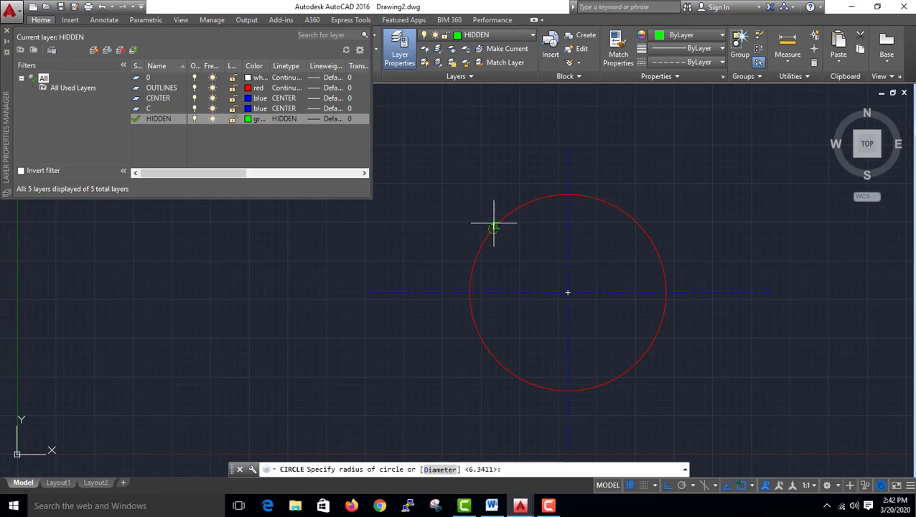
{"action": "left_click", "coordinate": [493, 196]}
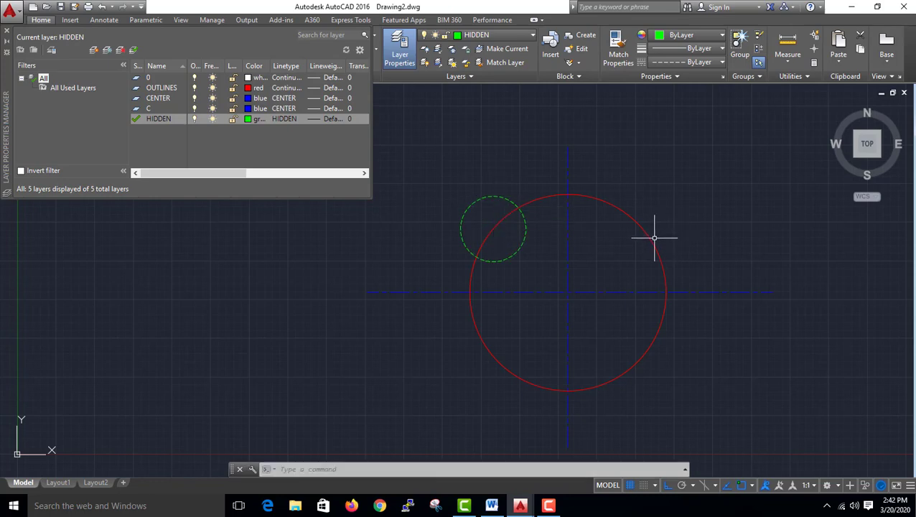
{"action": "key", "text": "Return"}
{"action": "left_click", "coordinate": [645, 232]}
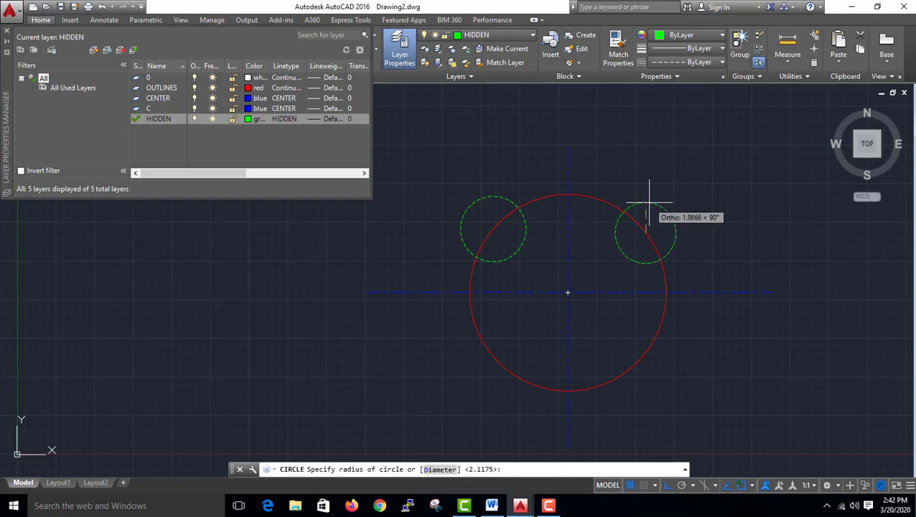
{"action": "left_click", "coordinate": [649, 206]}
{"action": "key", "text": "Return"}
{"action": "left_click", "coordinate": [631, 366]}
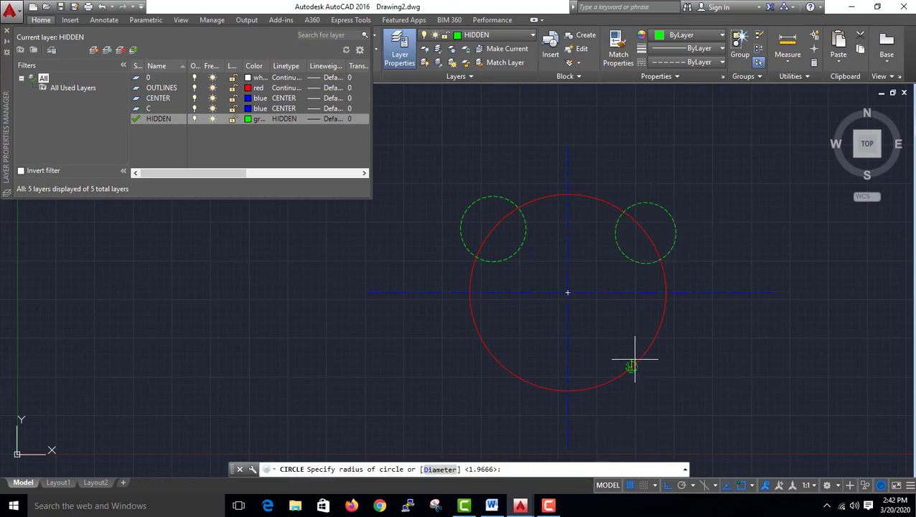
{"action": "left_click", "coordinate": [598, 364]}
{"action": "key", "text": "Return"}
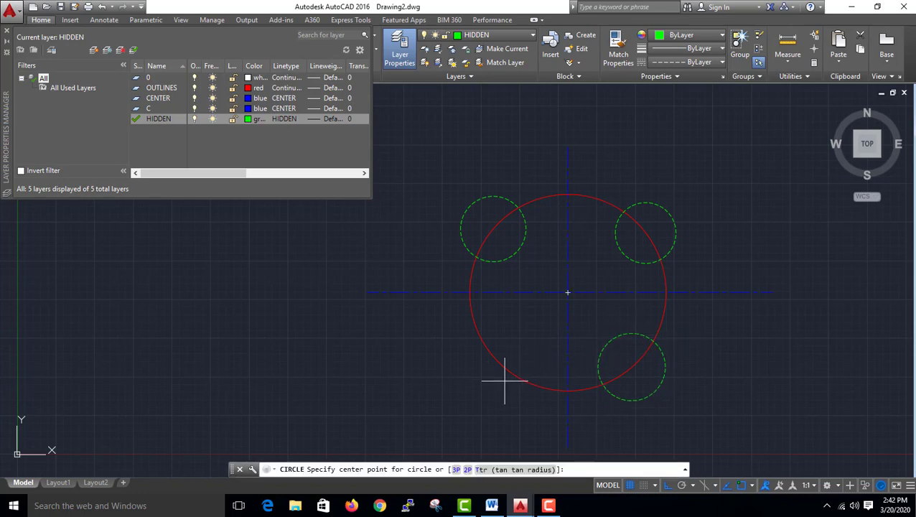
{"action": "left_click", "coordinate": [510, 371]}
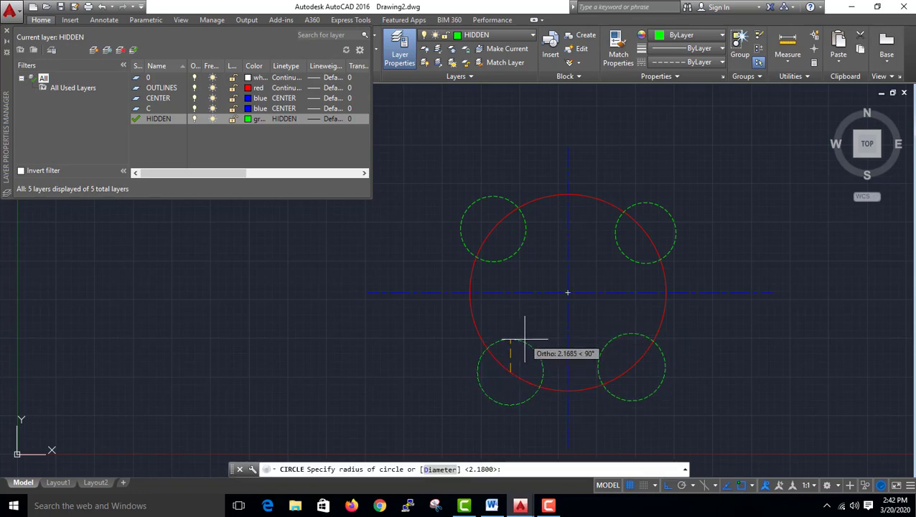
{"action": "left_click", "coordinate": [526, 339]}
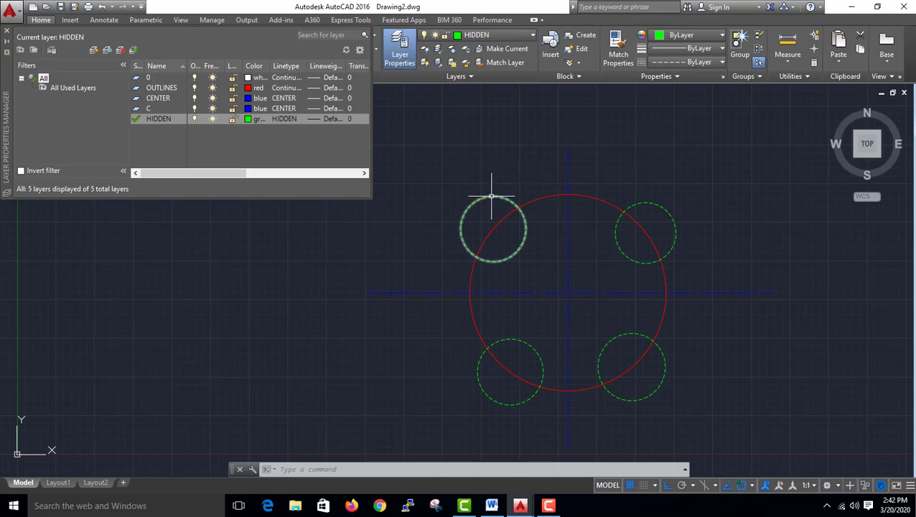
{"action": "left_click", "coordinate": [193, 119]}
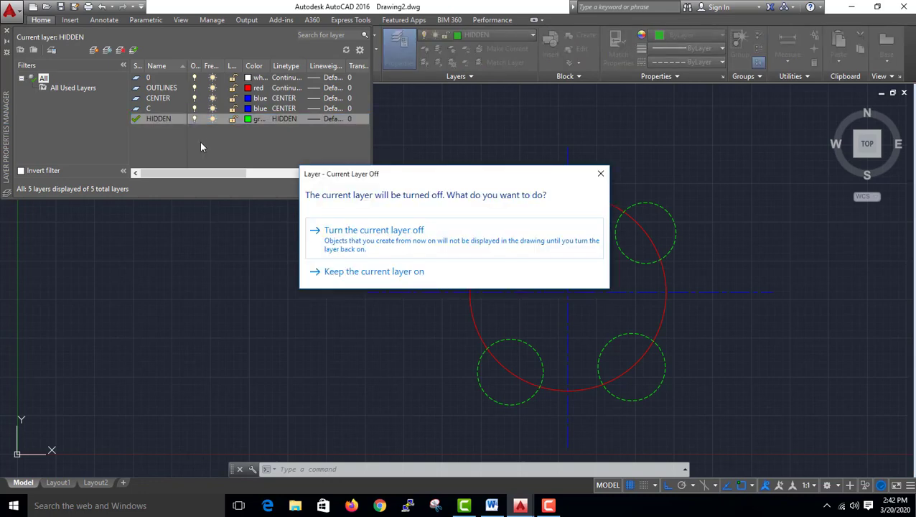
{"action": "left_click", "coordinate": [600, 174]}
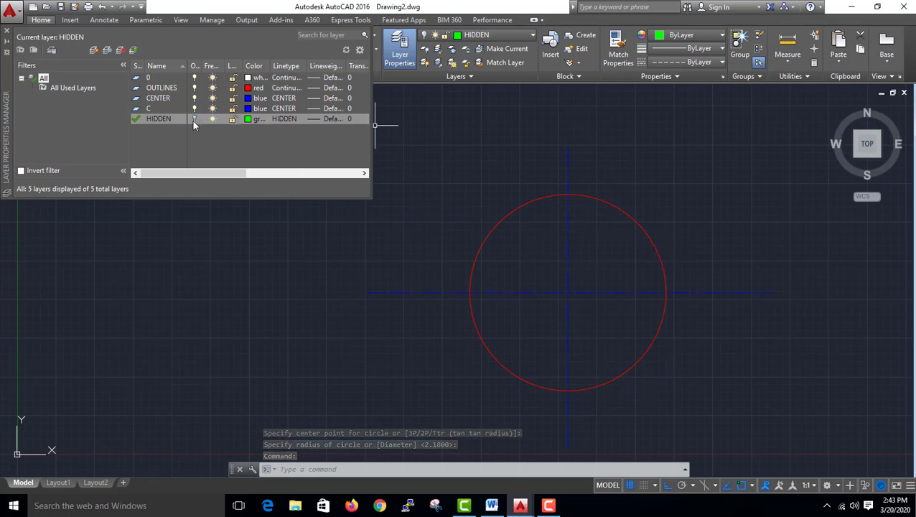
{"action": "left_click", "coordinate": [193, 119]}
{"action": "left_click", "coordinate": [212, 119]}
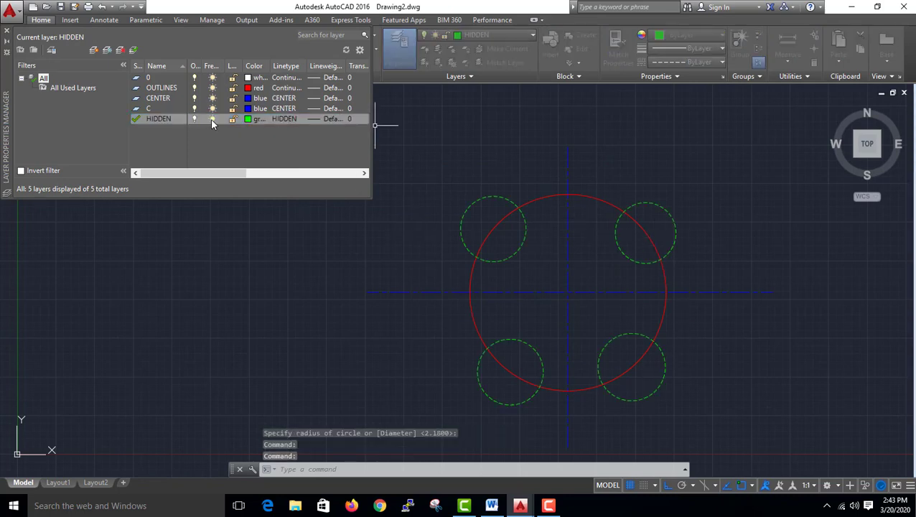
{"action": "left_click", "coordinate": [545, 183]}
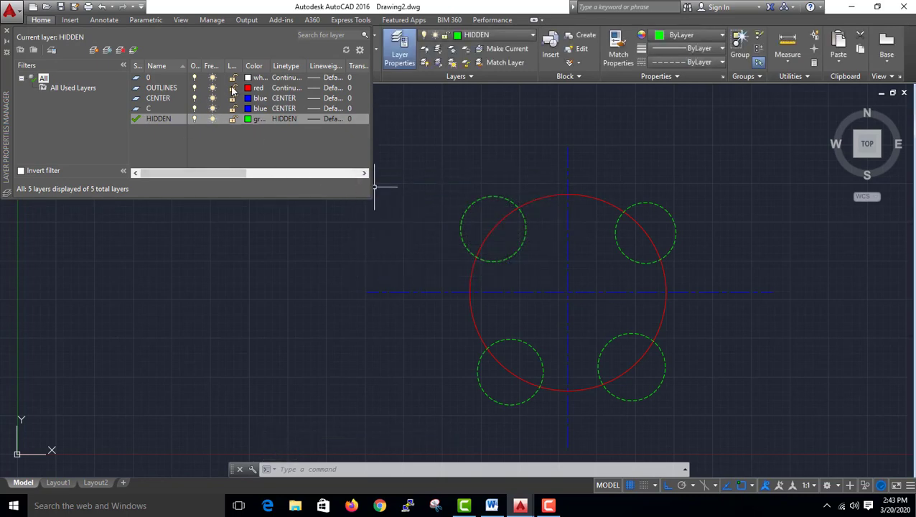
Freeze and then thaw the OUTLINES layer, and lock the CENTER layer to fade its centre lines
{"action": "left_click", "coordinate": [212, 87]}
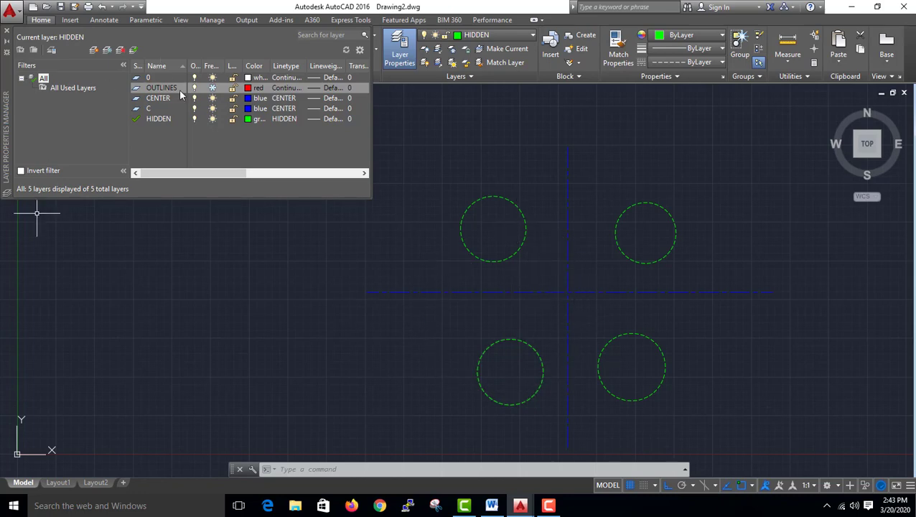
{"action": "left_click", "coordinate": [213, 88]}
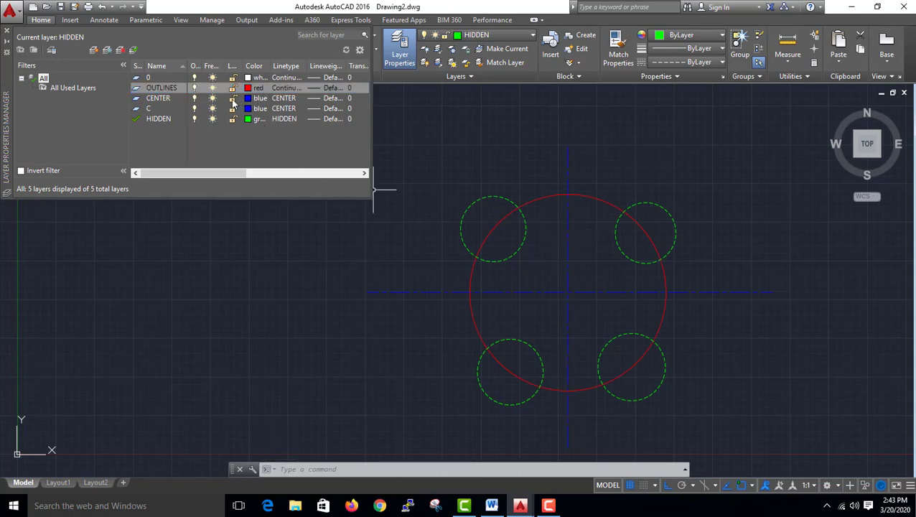
{"action": "left_click", "coordinate": [232, 98]}
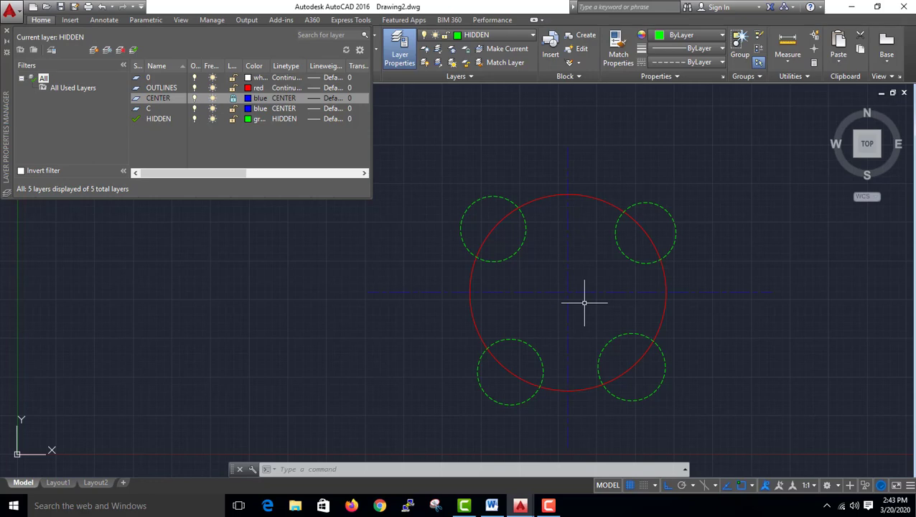
Select both blue centre lines on the locked CENTER layer, then switch to the Word notes
{"action": "left_click", "coordinate": [587, 251]}
{"action": "left_click", "coordinate": [554, 302]}
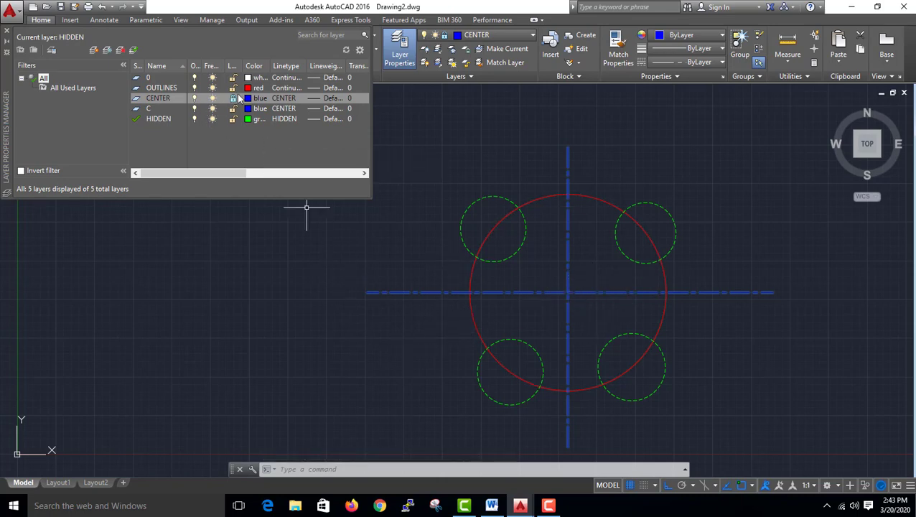
{"action": "left_click", "coordinate": [237, 101]}
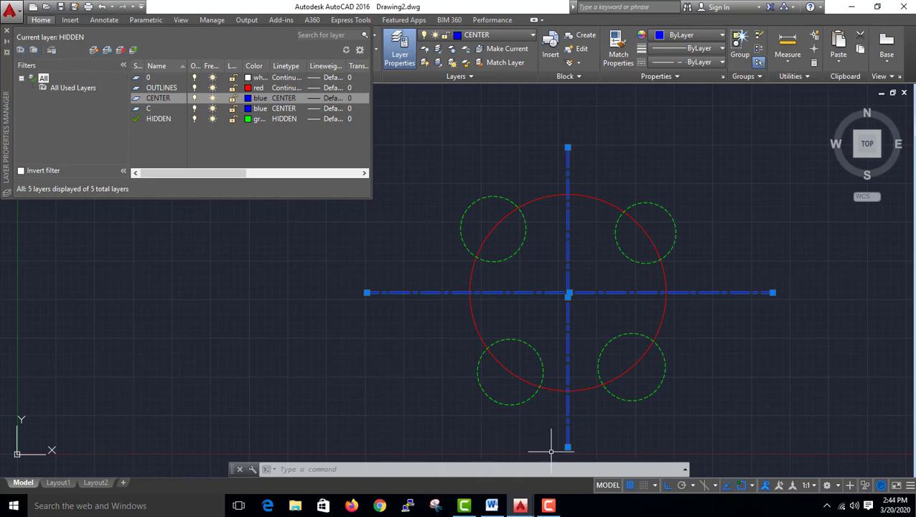
{"action": "left_click", "coordinate": [492, 507]}
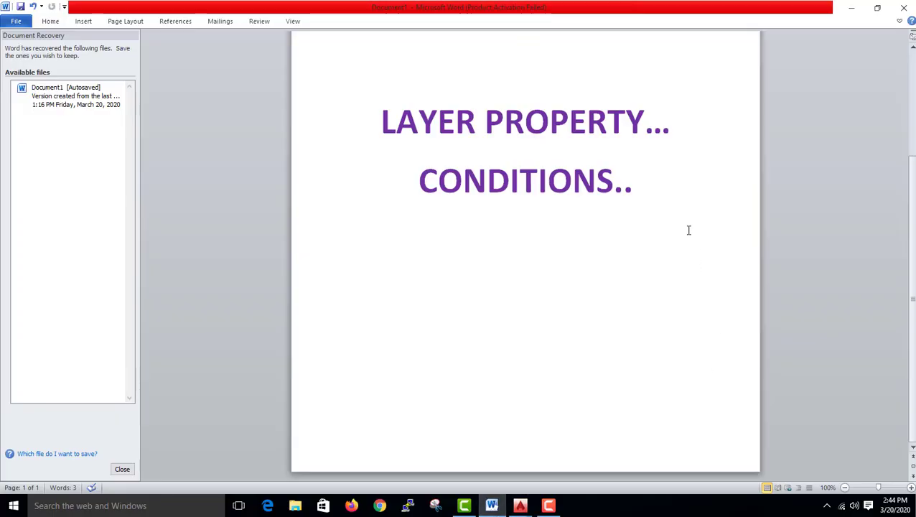
Replace the old page text with heading 'FILTER METHOD' and items '1. PROPERTY' and '2. GROUP'
{"action": "left_click_drag", "start_coordinate": [666, 198], "coordinate": [406, 122]}
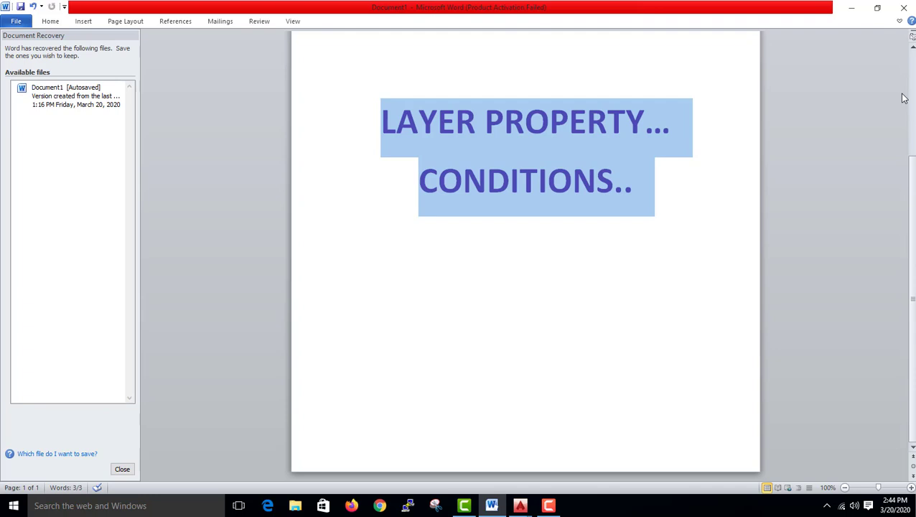
{"action": "key", "text": "Delete"}
{"action": "type", "text": "FI"}
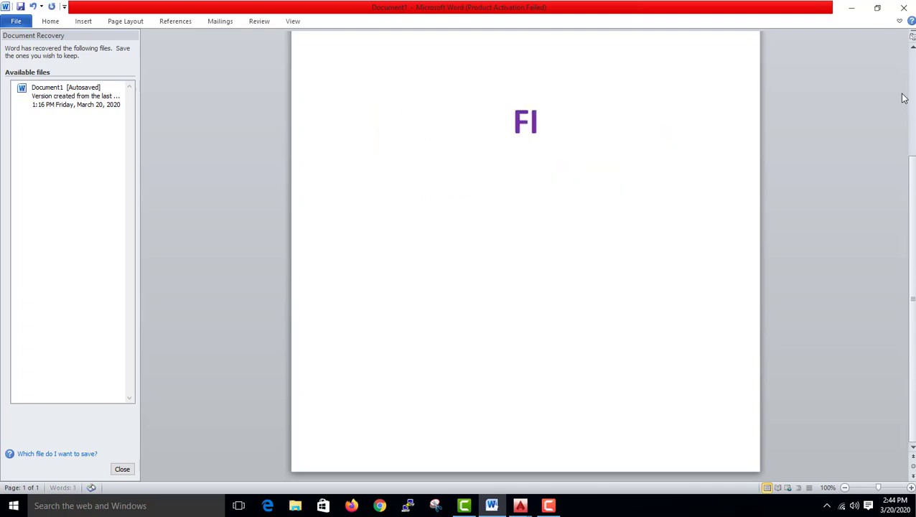
{"action": "type", "text": "LTER "}
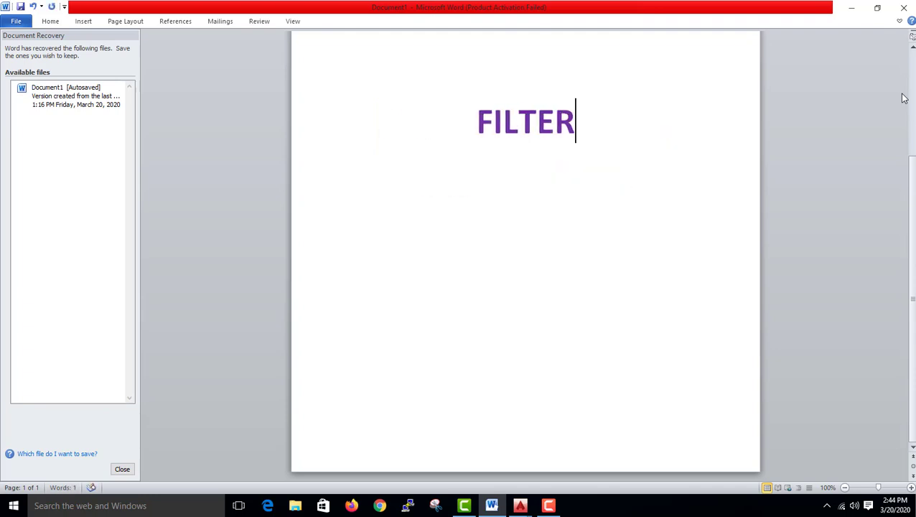
{"action": "type", "text": "METH"}
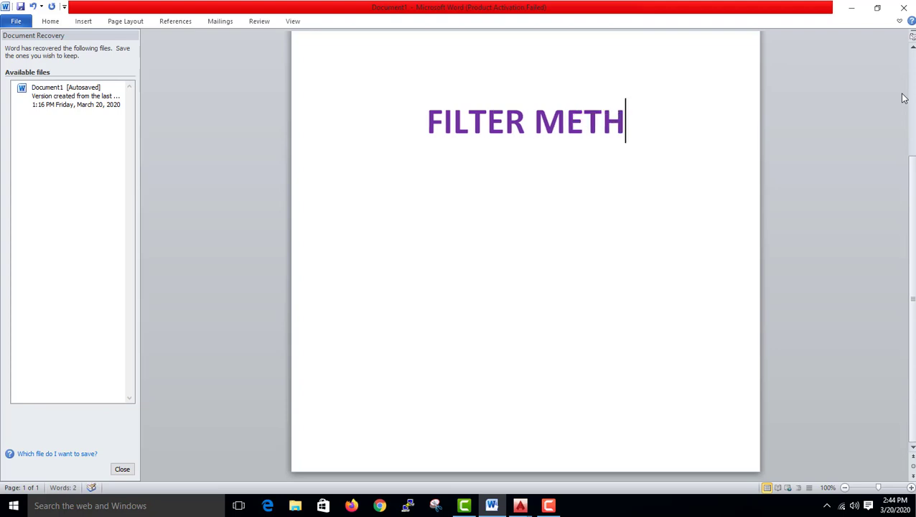
{"action": "type", "text": "OD"}
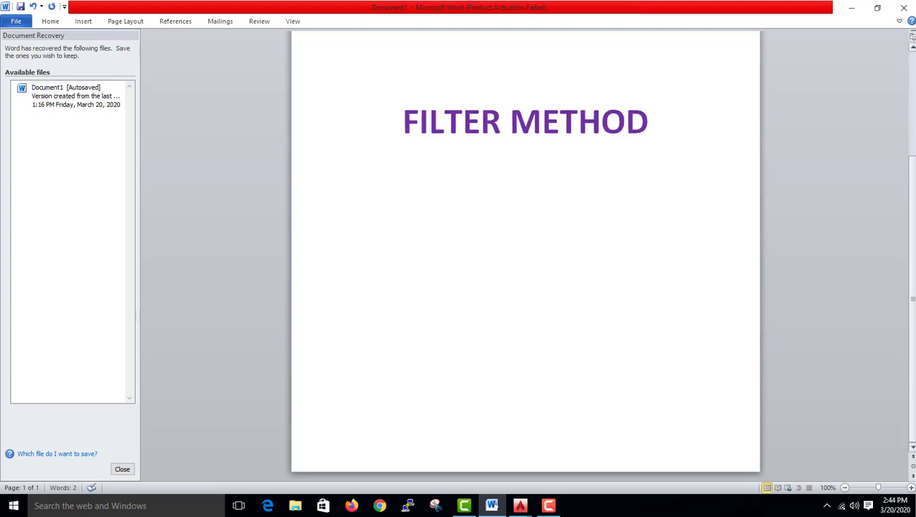
{"action": "key", "text": "Return"}
{"action": "type", "text": "1."}
{"action": "type", "text": " P"}
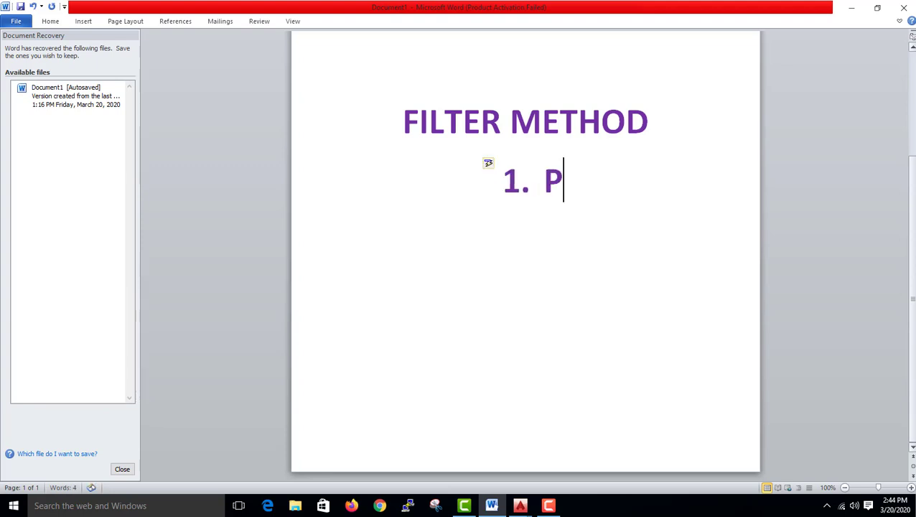
{"action": "type", "text": "ROPERT"}
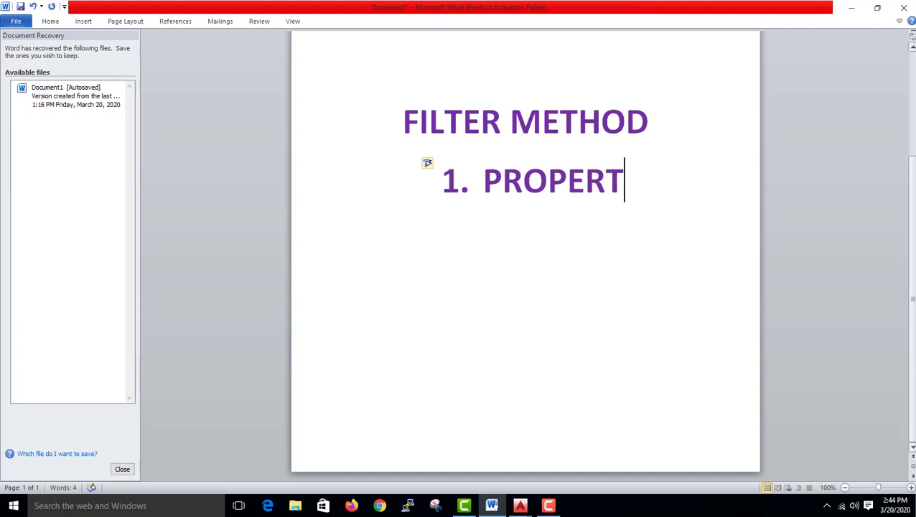
{"action": "type", "text": "Y"}
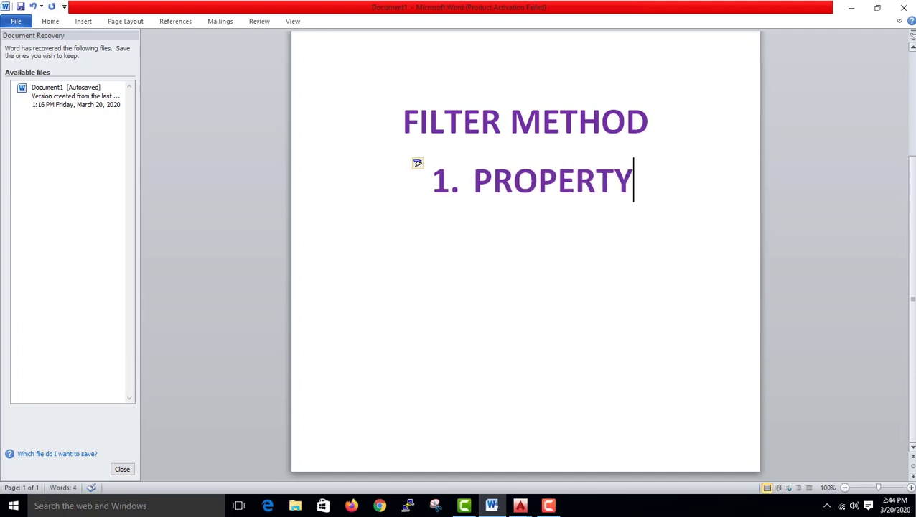
{"action": "key", "text": "Return"}
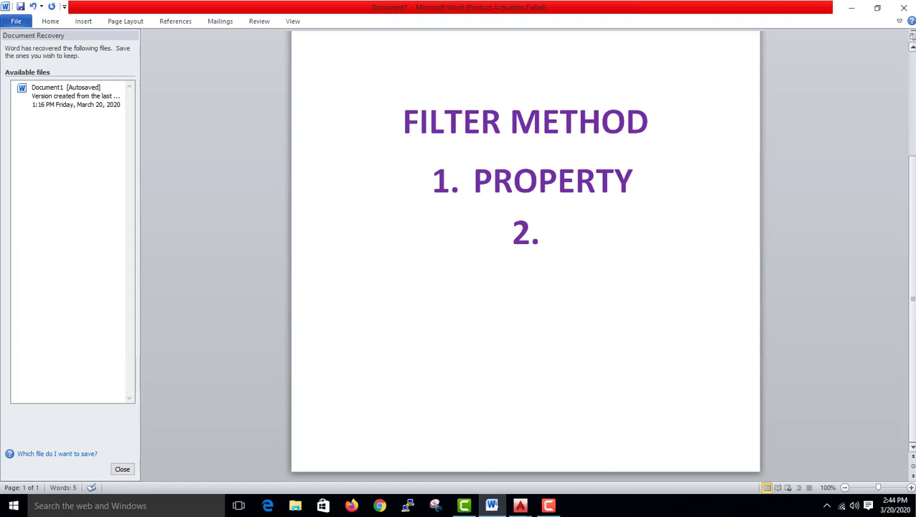
{"action": "key", "text": "BackSpace"}
{"action": "type", "text": "GROU"}
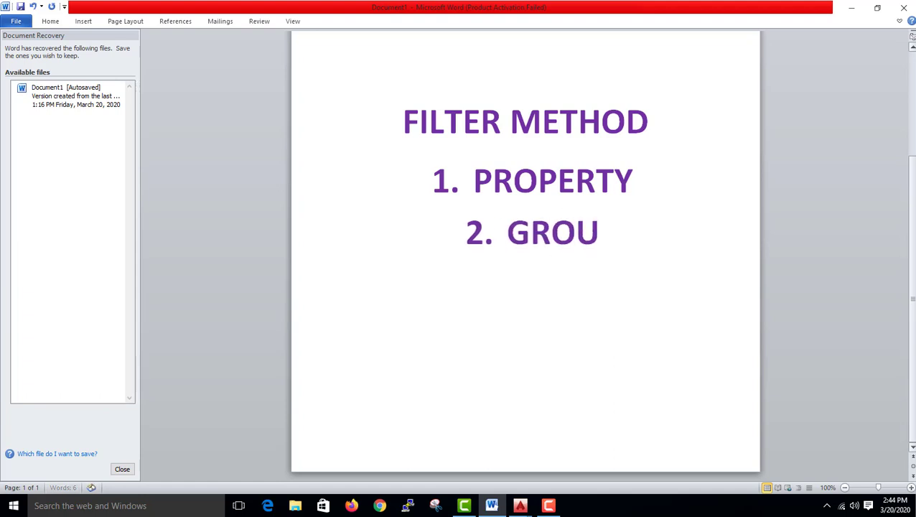
{"action": "type", "text": "P"}
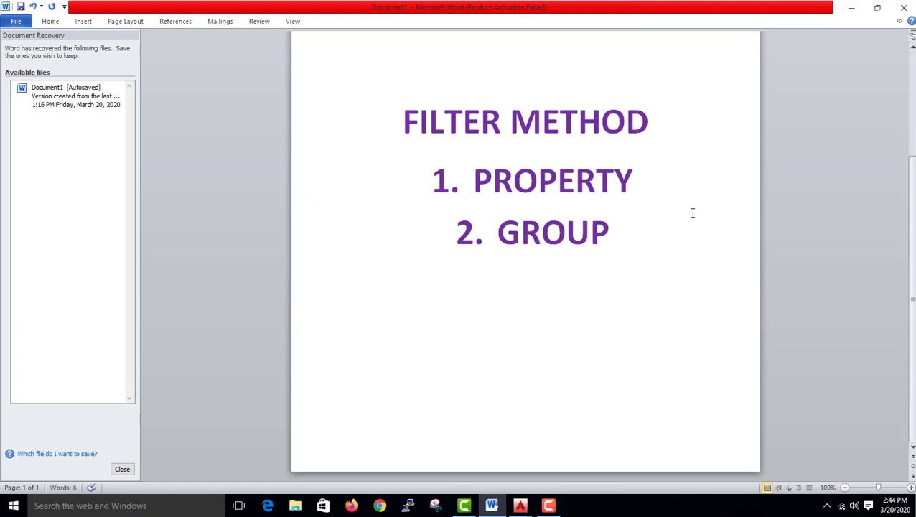
Return to Drawing2.dwg in AutoCAD and add a new layer property filter, Properties Filter1
{"action": "left_click", "coordinate": [519, 507]}
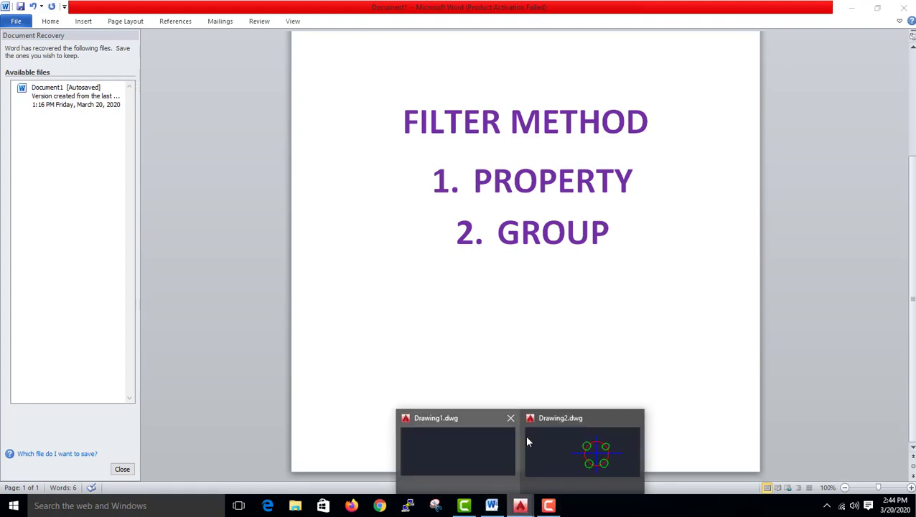
{"action": "left_click", "coordinate": [563, 452]}
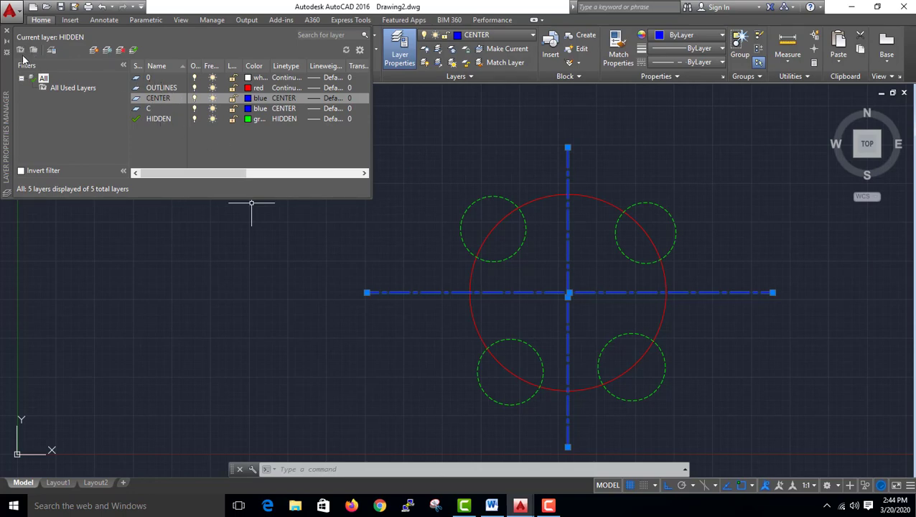
{"action": "left_click", "coordinate": [19, 52]}
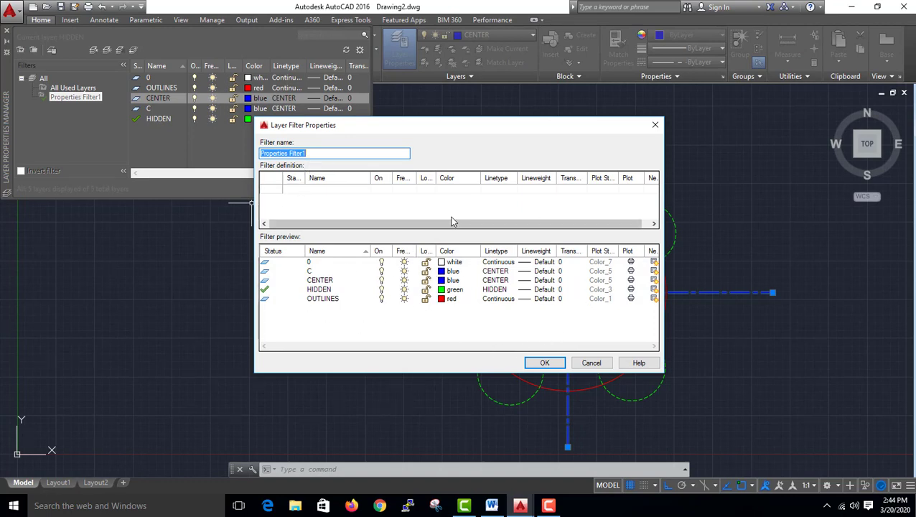
Give Properties Filter1 two colour rules, blue and red, so it lists C, CENTER and OUTLINES
{"action": "left_click", "coordinate": [474, 187]}
{"action": "left_click", "coordinate": [474, 187]}
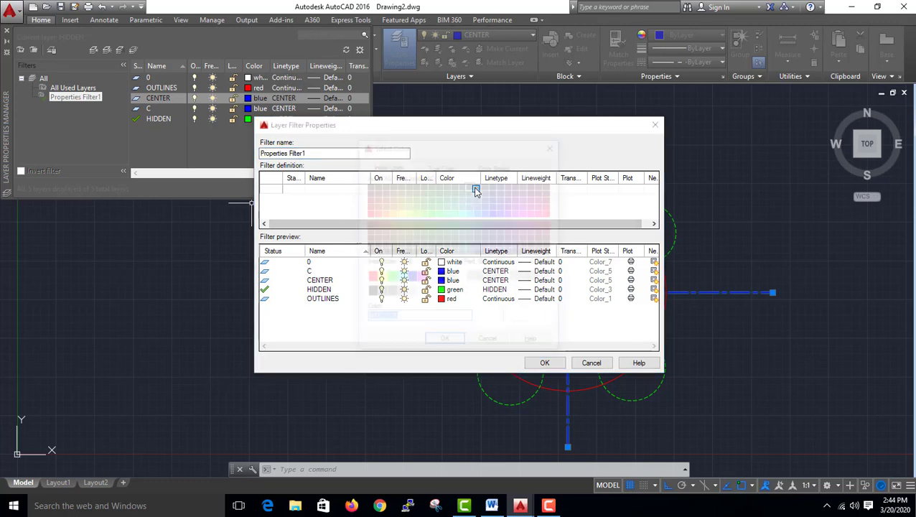
{"action": "left_click", "coordinate": [411, 277]}
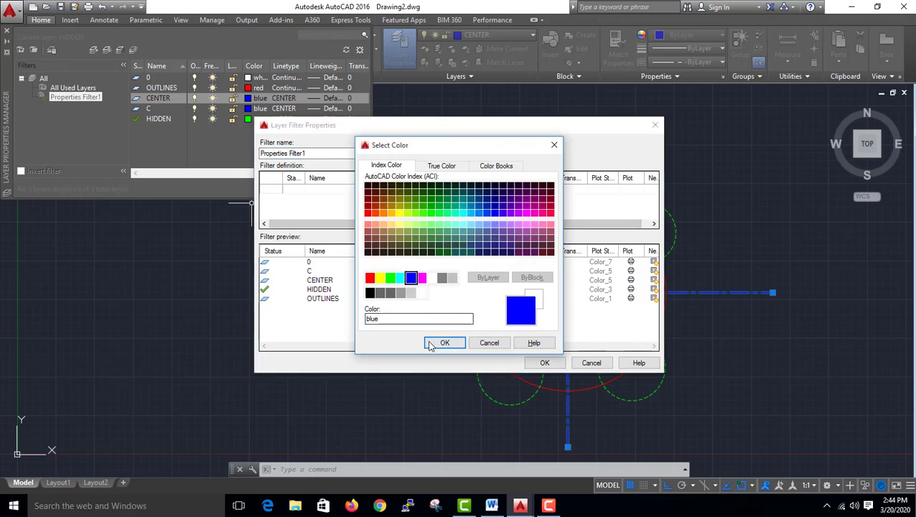
{"action": "left_click", "coordinate": [445, 343]}
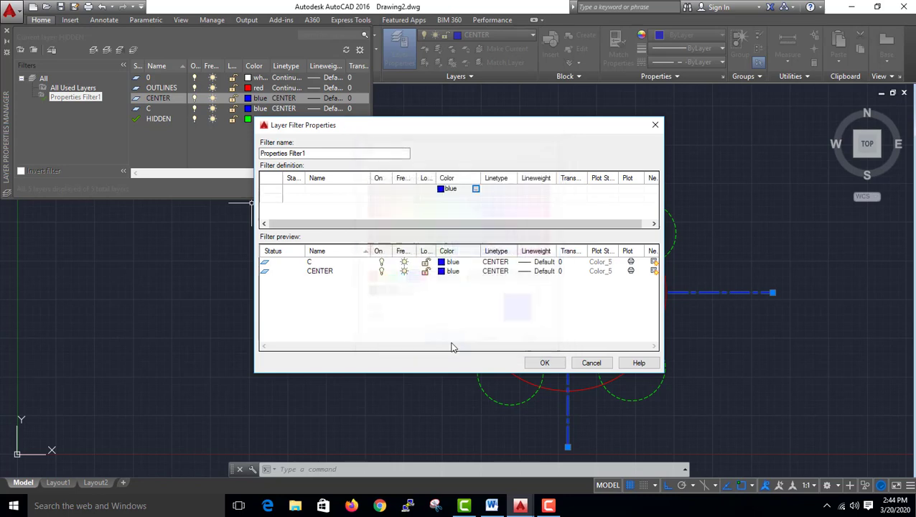
{"action": "left_click", "coordinate": [477, 198]}
{"action": "left_click", "coordinate": [476, 199]}
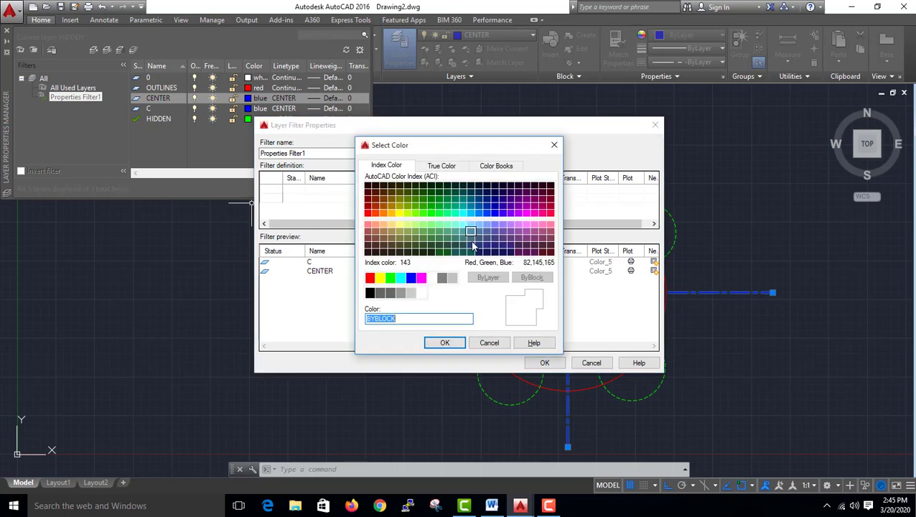
{"action": "left_click", "coordinate": [370, 277]}
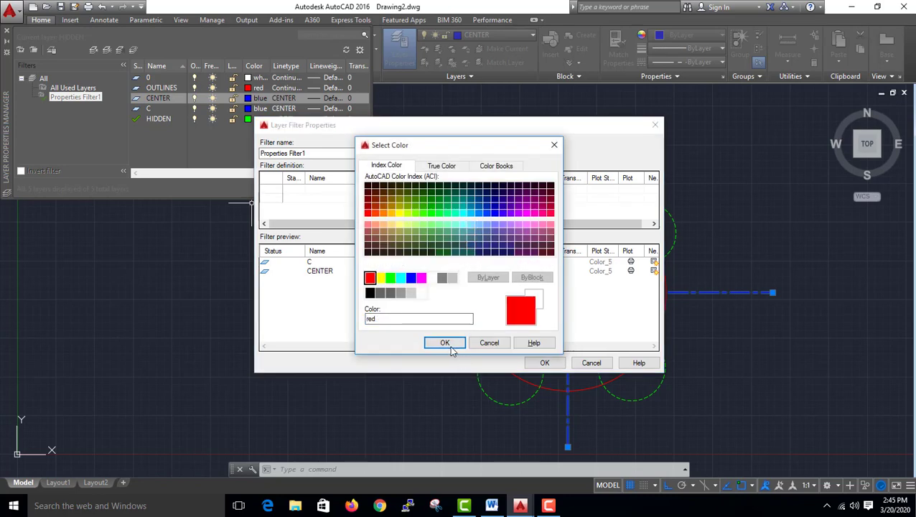
{"action": "left_click", "coordinate": [446, 343]}
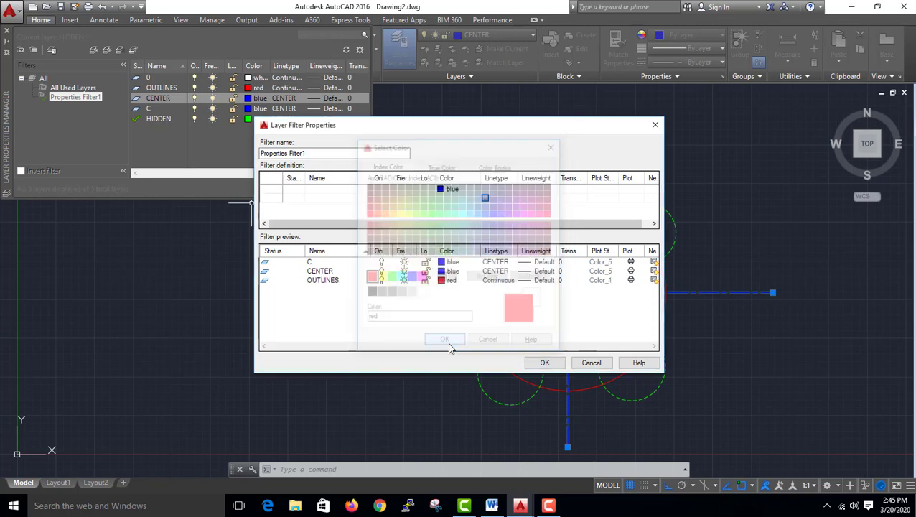
{"action": "left_click", "coordinate": [544, 362]}
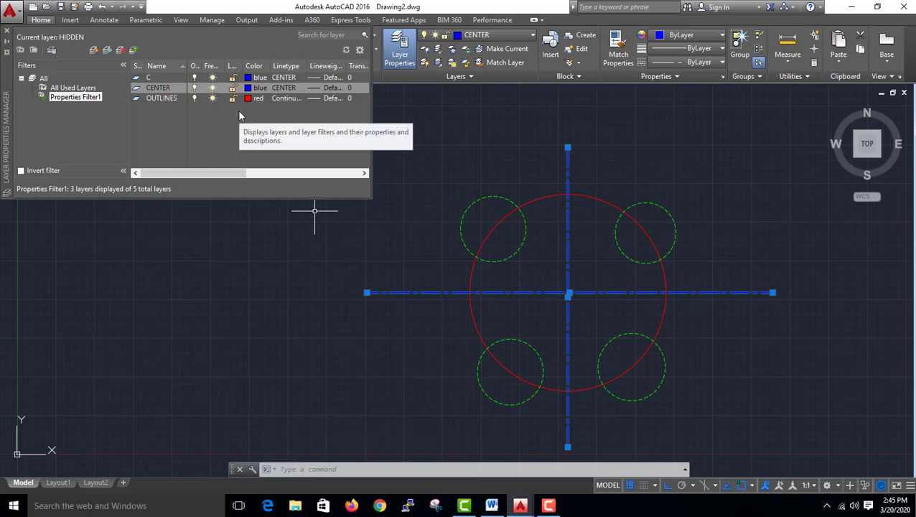
Create Group Filter1 and drag the OUTLINES layer from All Used Layers into it
{"action": "left_click", "coordinate": [34, 51]}
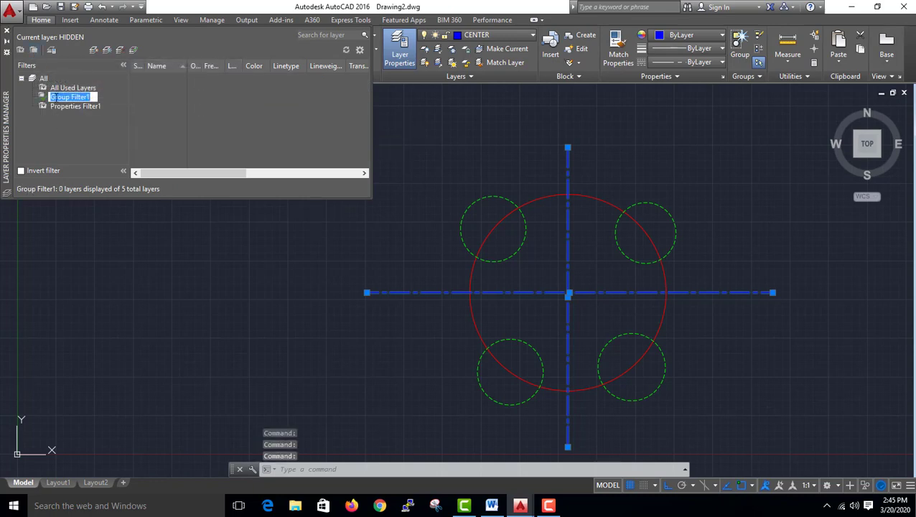
{"action": "left_click", "coordinate": [60, 87]}
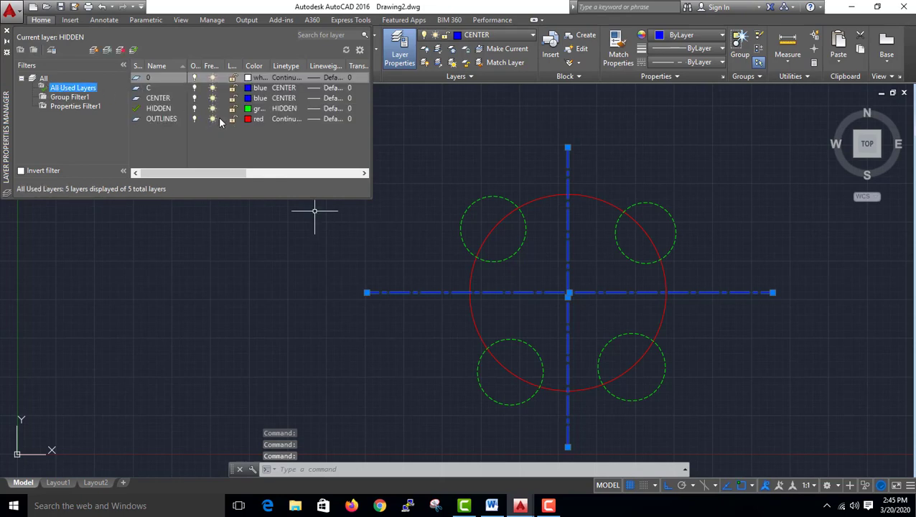
{"action": "left_click", "coordinate": [167, 120]}
{"action": "left_click", "coordinate": [164, 109], "text": "ctrl"}
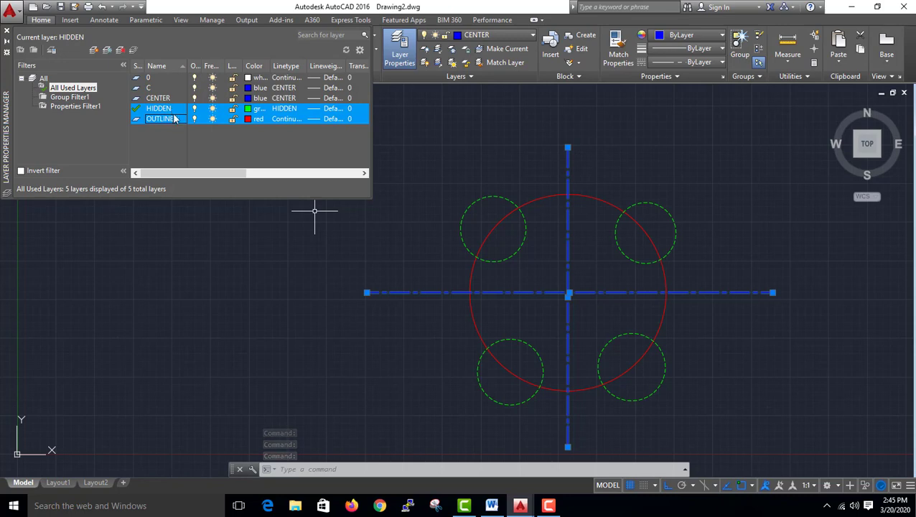
{"action": "left_click", "coordinate": [172, 118]}
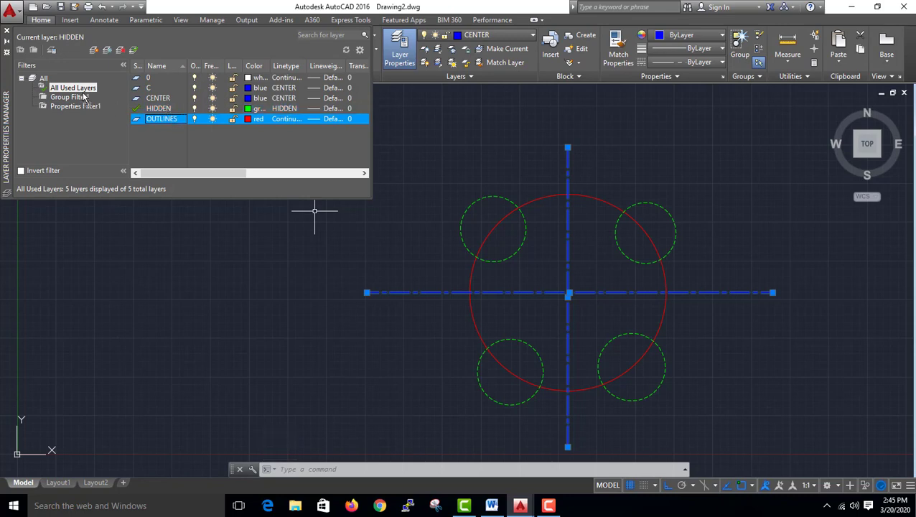
{"action": "left_click", "coordinate": [49, 101]}
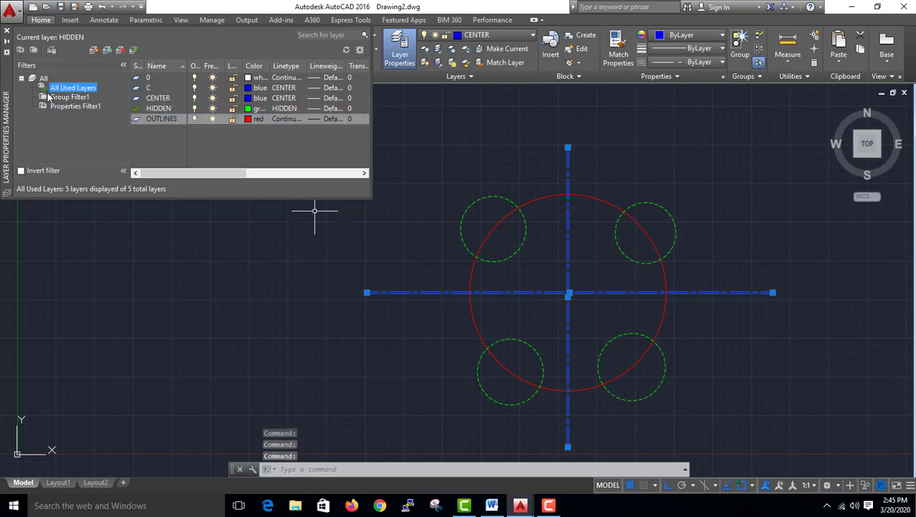
{"action": "left_click", "coordinate": [169, 109]}
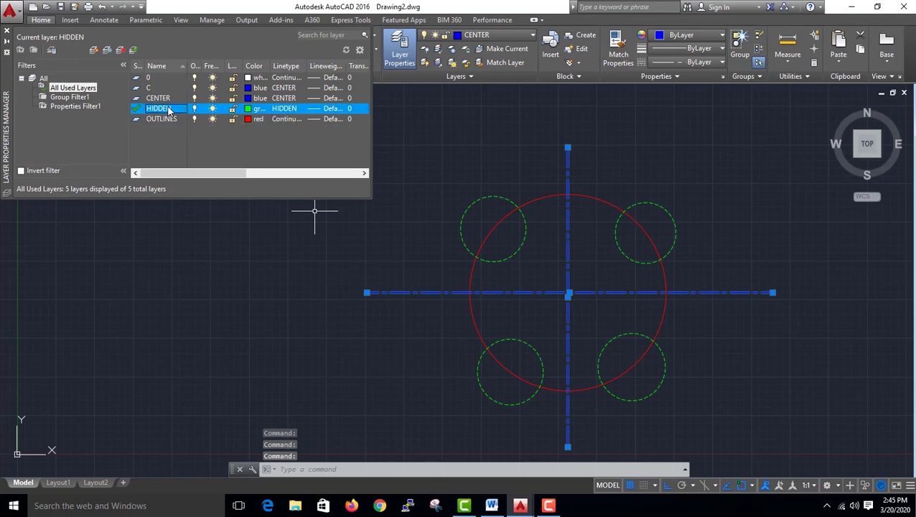
{"action": "left_click_drag", "start_coordinate": [165, 120], "coordinate": [43, 100]}
{"action": "left_click", "coordinate": [43, 101]}
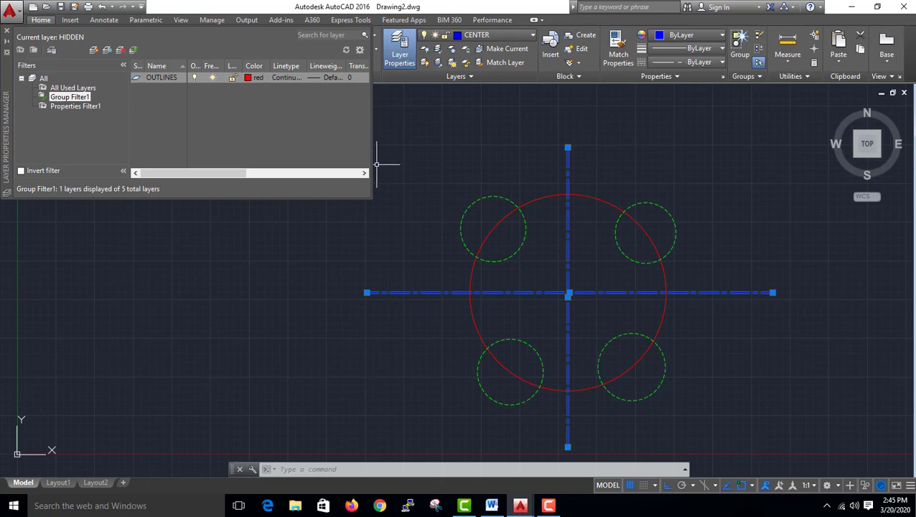
Save the current layer settings as a new layer state named ZFSAFAS and start exporting it
{"action": "left_click", "coordinate": [52, 50]}
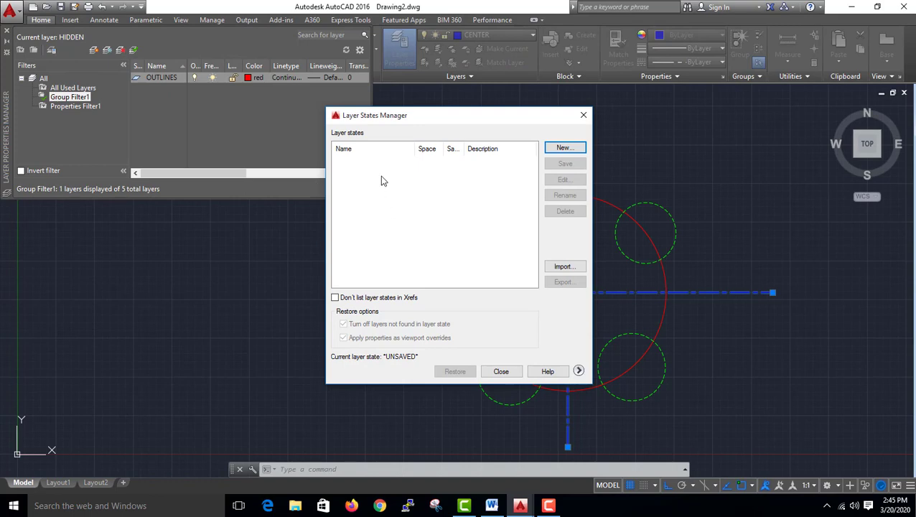
{"action": "left_click", "coordinate": [561, 147]}
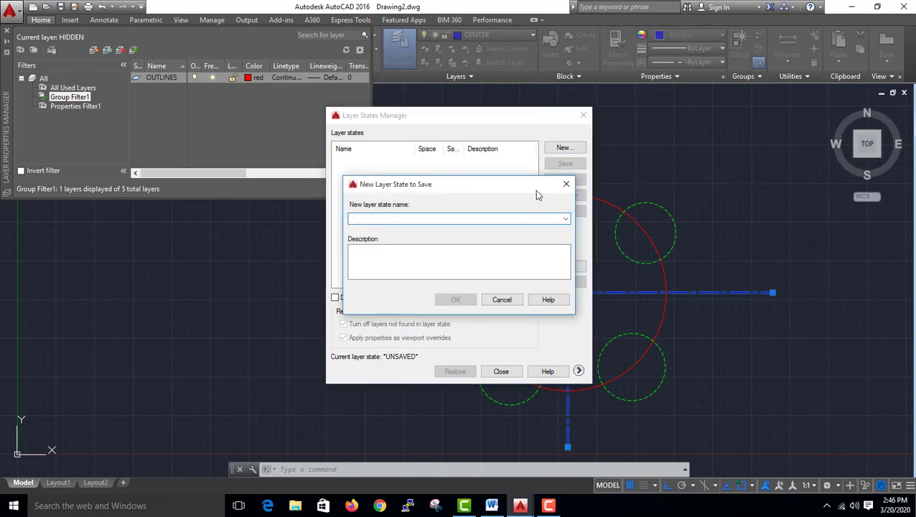
{"action": "type", "text": "ZFSAFAS"}
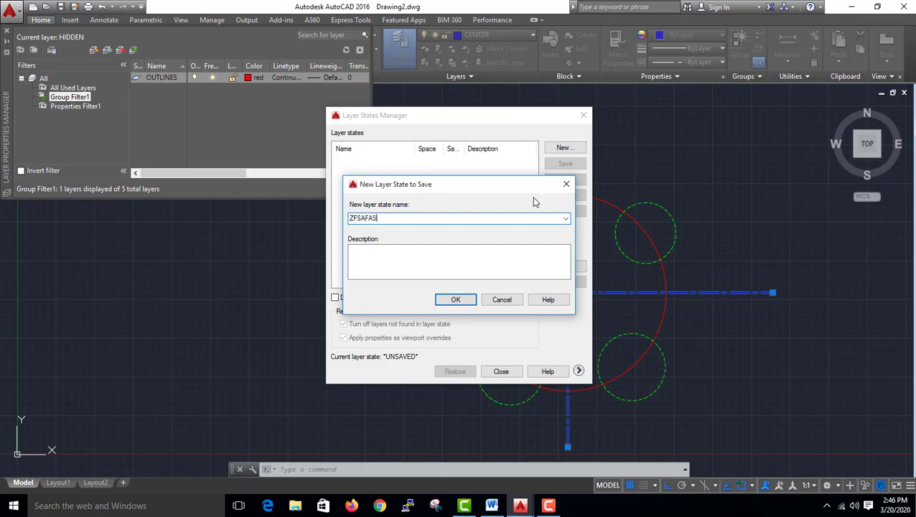
{"action": "left_click", "coordinate": [455, 300]}
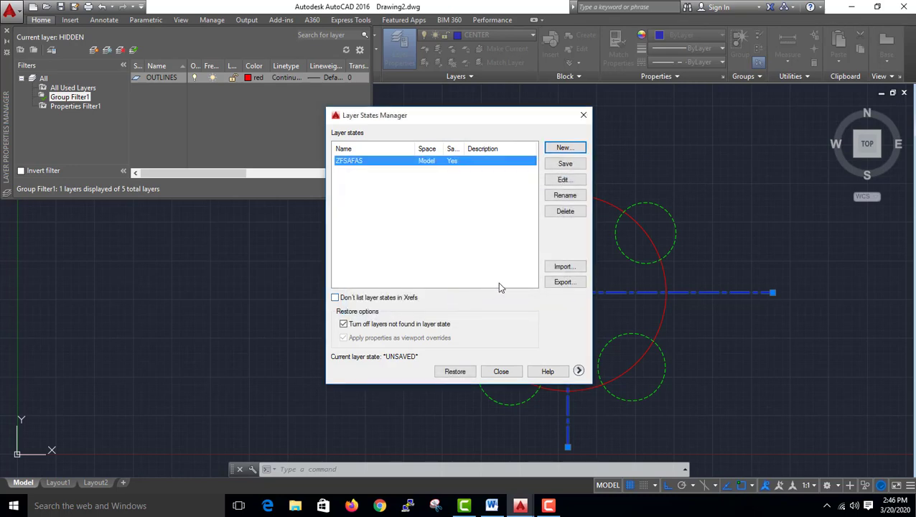
{"action": "left_click", "coordinate": [564, 283]}
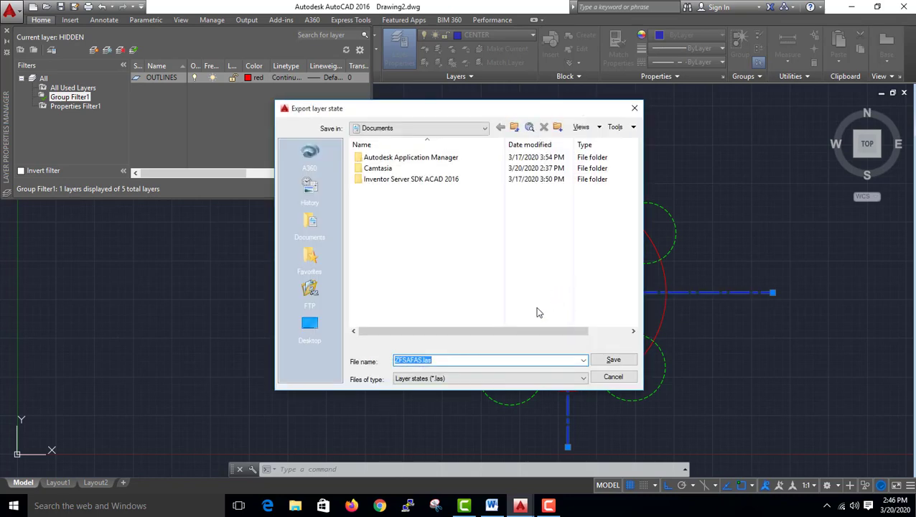
After a failed import of ZAFAF, export the ZFSAFAS layer state to Documents as ZFSAFAS.las
{"action": "left_click", "coordinate": [634, 109]}
{"action": "left_click", "coordinate": [561, 267]}
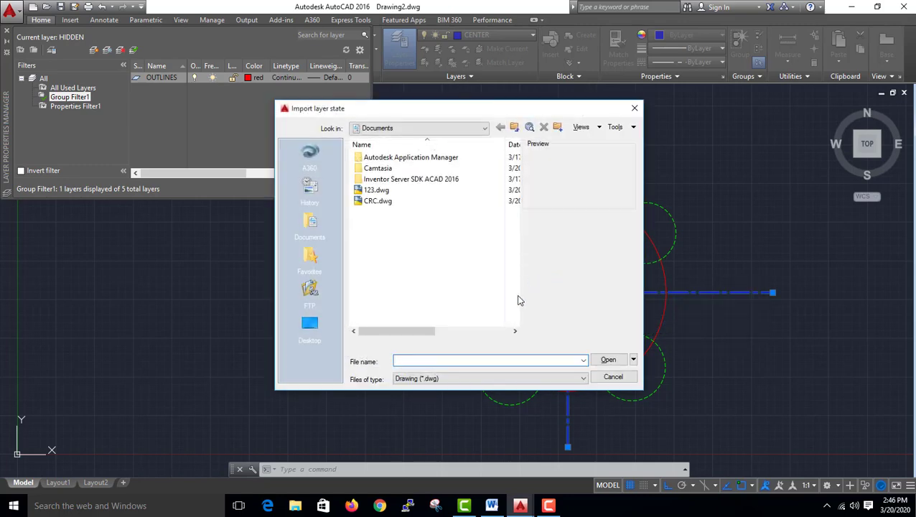
{"action": "type", "text": "ZAFAF"}
{"action": "left_click", "coordinate": [607, 359]}
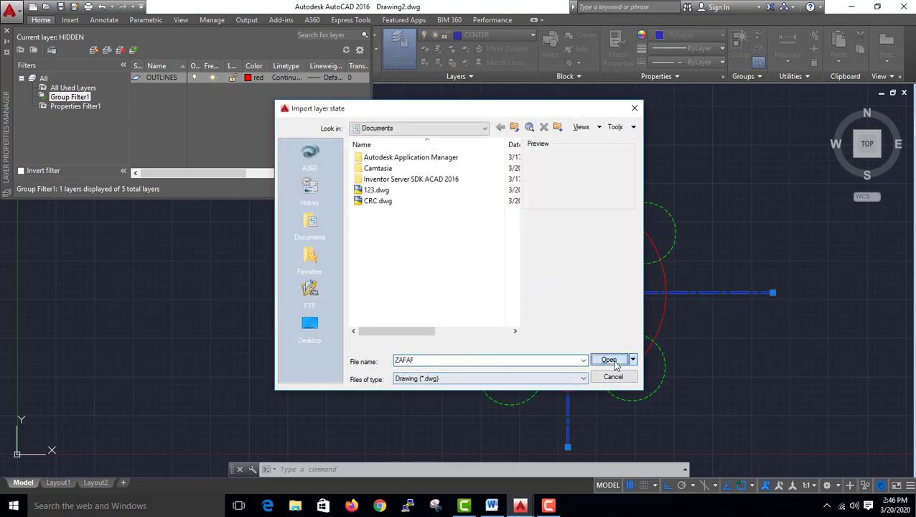
{"action": "left_click", "coordinate": [546, 192]}
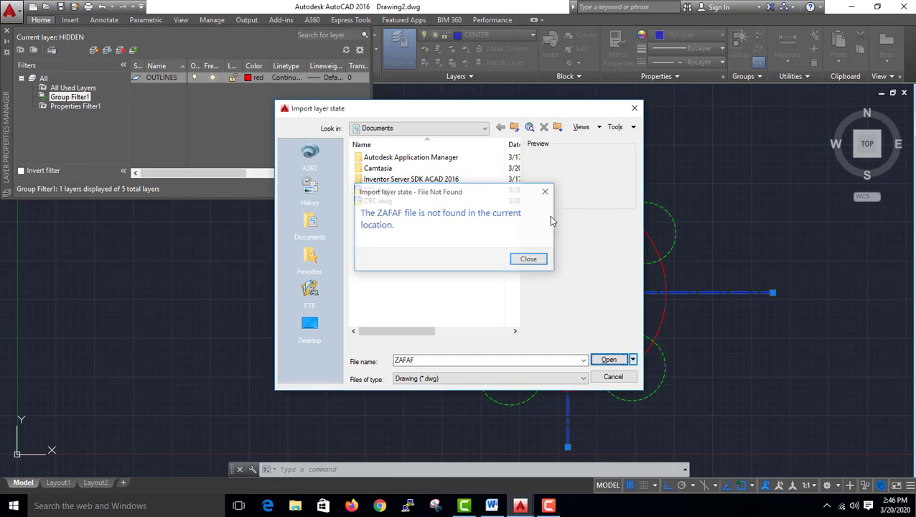
{"action": "left_click", "coordinate": [634, 108]}
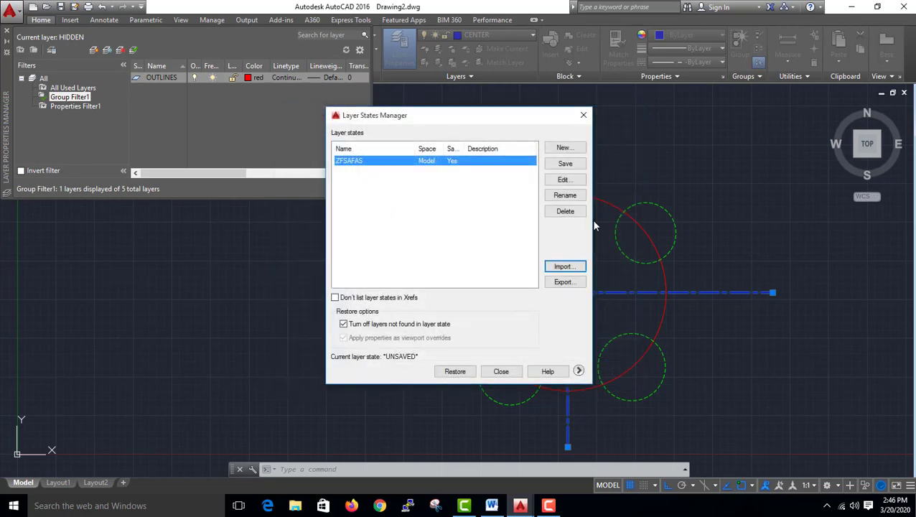
{"action": "left_click", "coordinate": [563, 282]}
{"action": "left_click", "coordinate": [614, 360]}
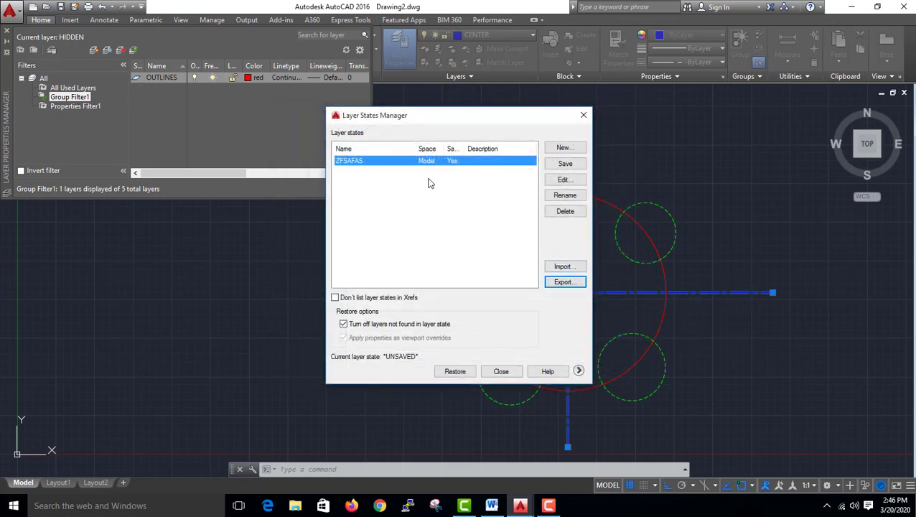
Close the Layer States Manager to return to the drawing
{"action": "left_click", "coordinate": [583, 115]}
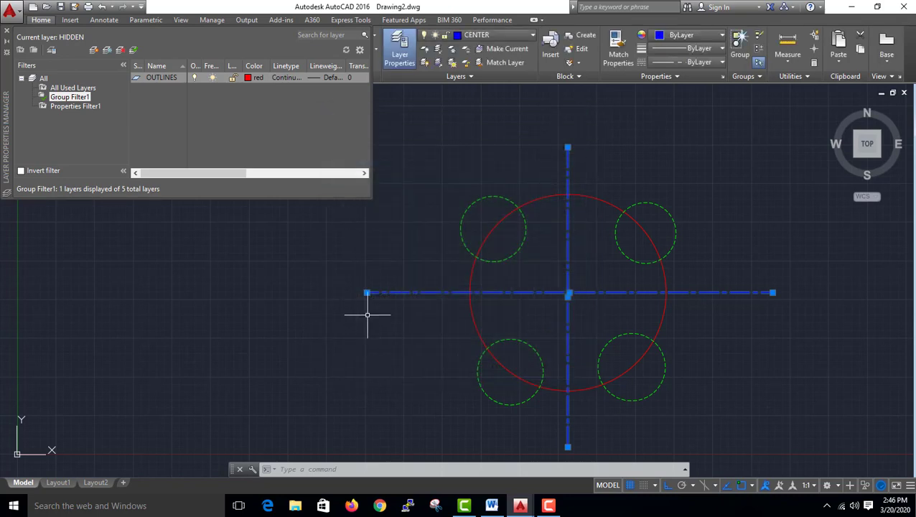